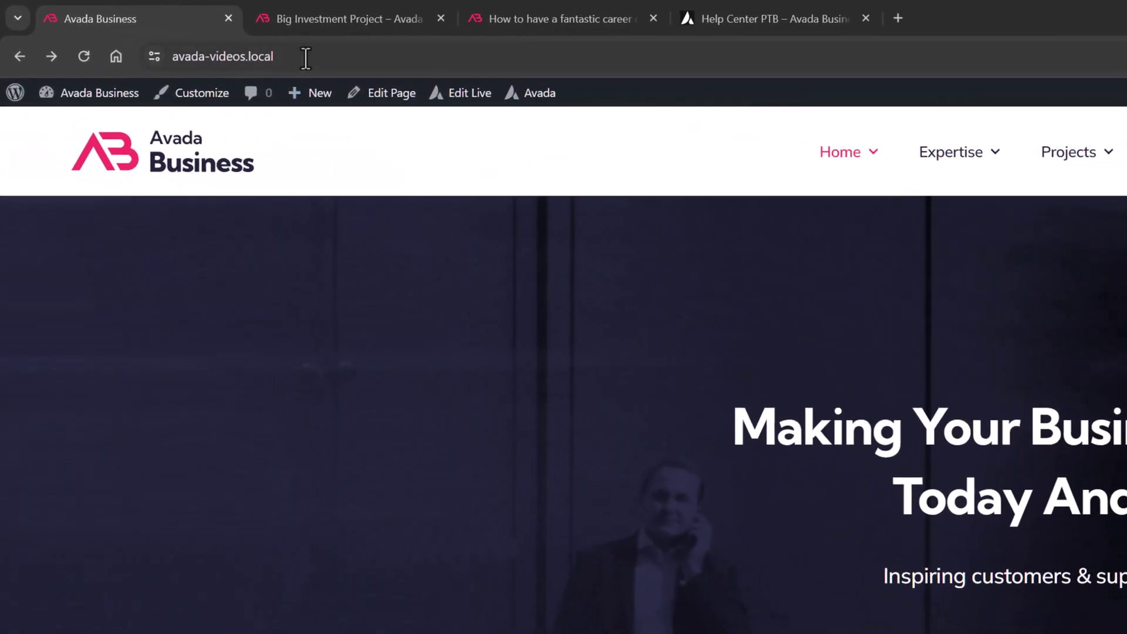
- Search the site for 'business' by appending /?s=business to the site address
left_click(154, 27)
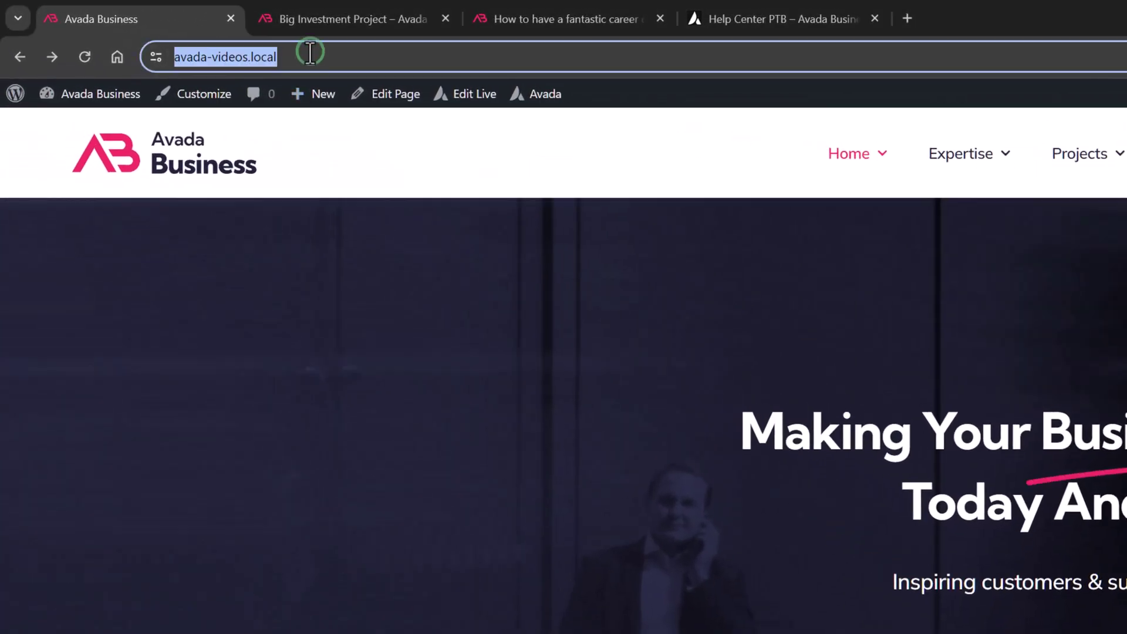
left_click(310, 53)
type("//")
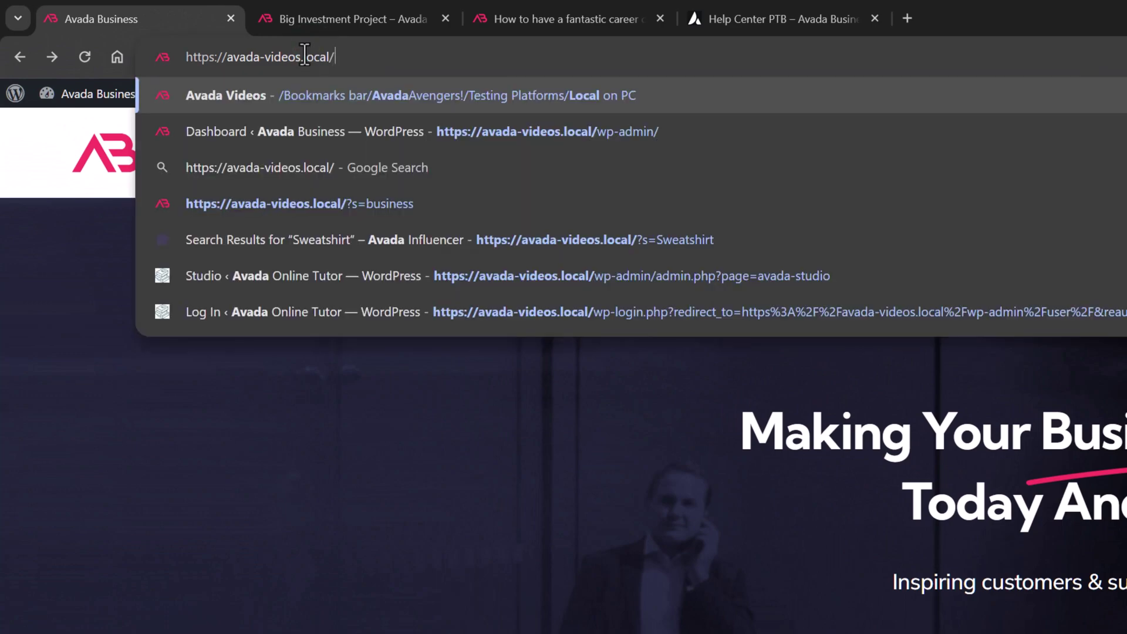
type("?s=business")
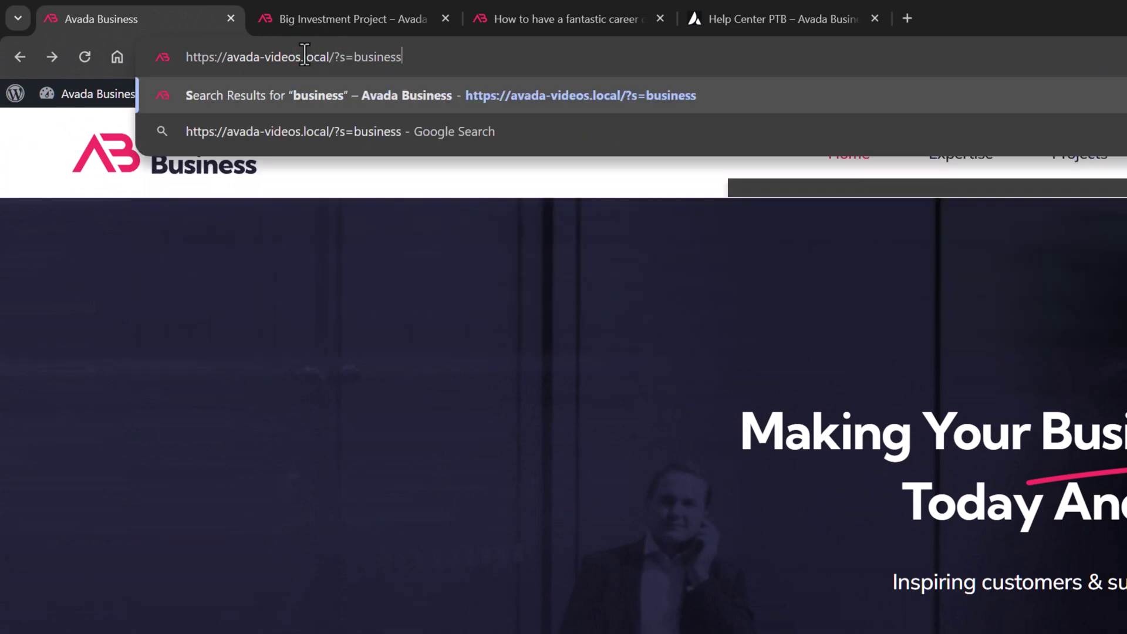
key("Return")
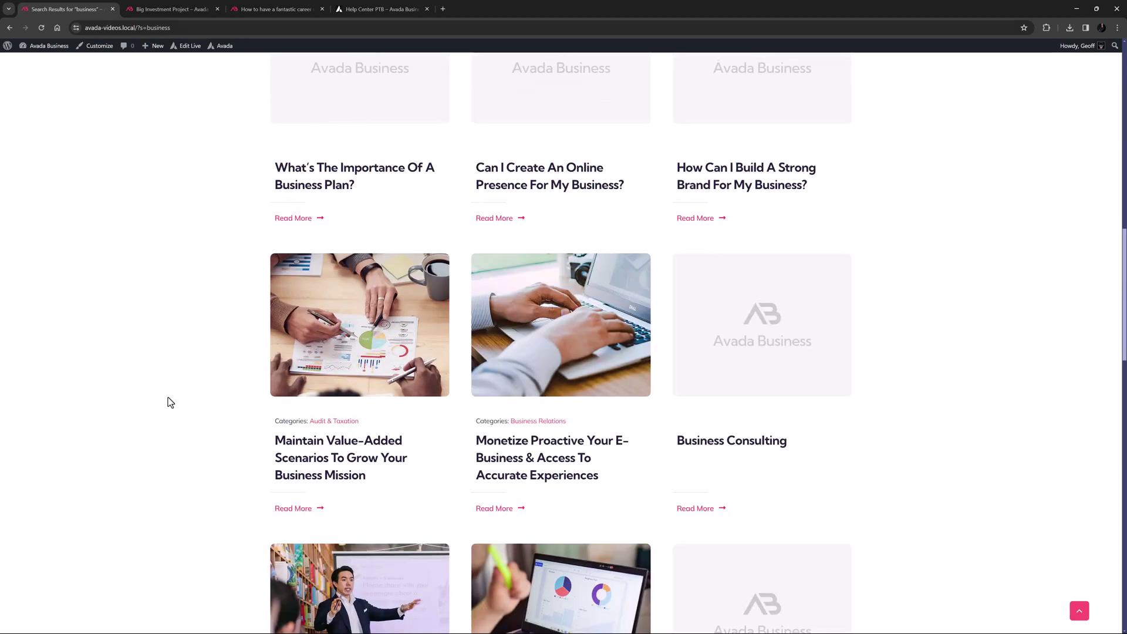
scroll(170, 402, "down", 4)
- Scroll through the mixed 'Search Results : Business' cards, then return to the top
scroll(170, 402, "down", 15)
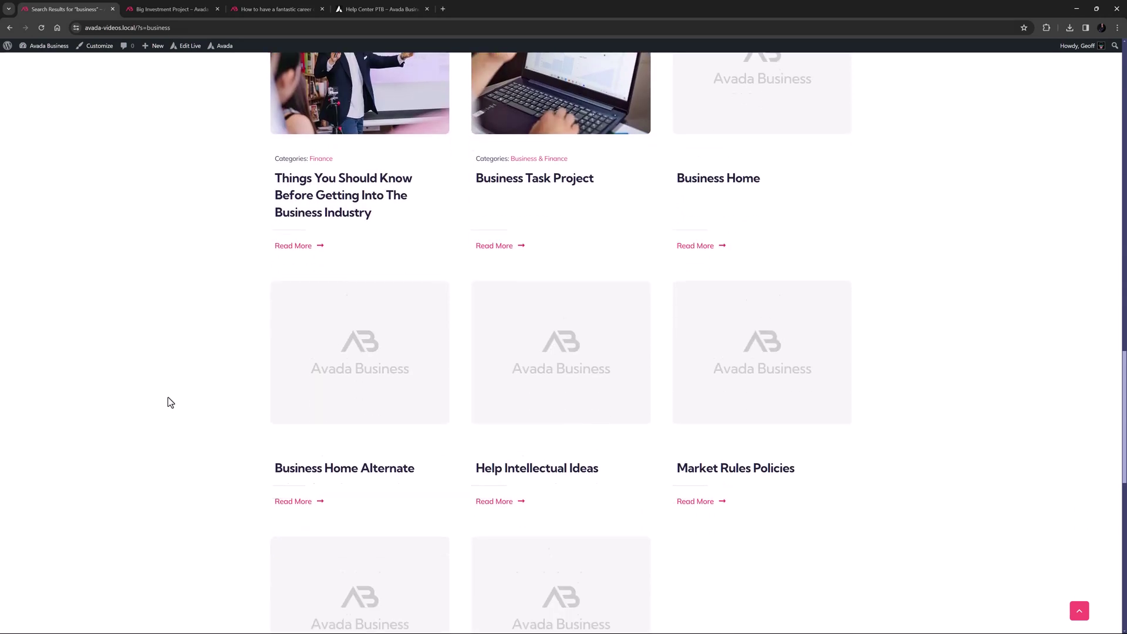
scroll(170, 402, "down", 4)
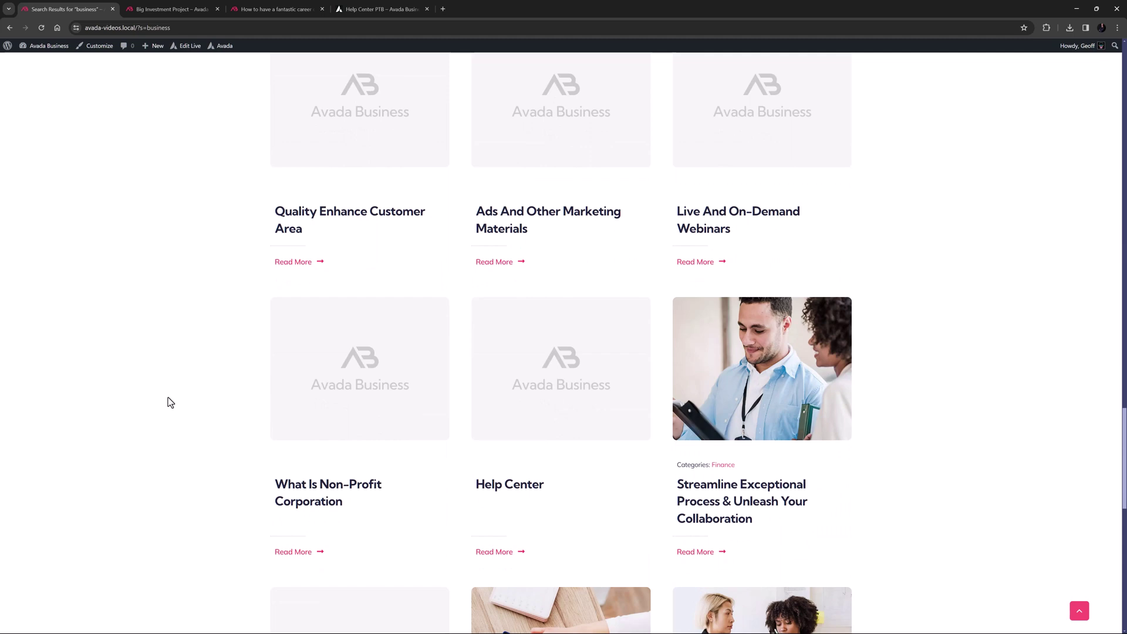
scroll(170, 402, "down", 4)
scroll(170, 402, "down", 5)
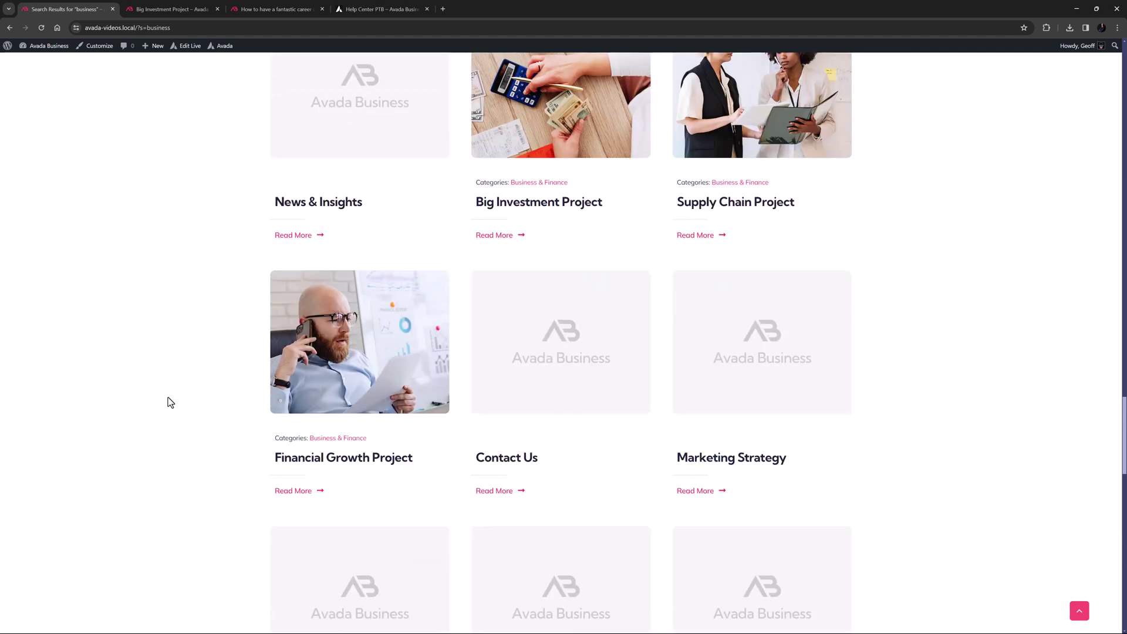
scroll(170, 402, "down", 4)
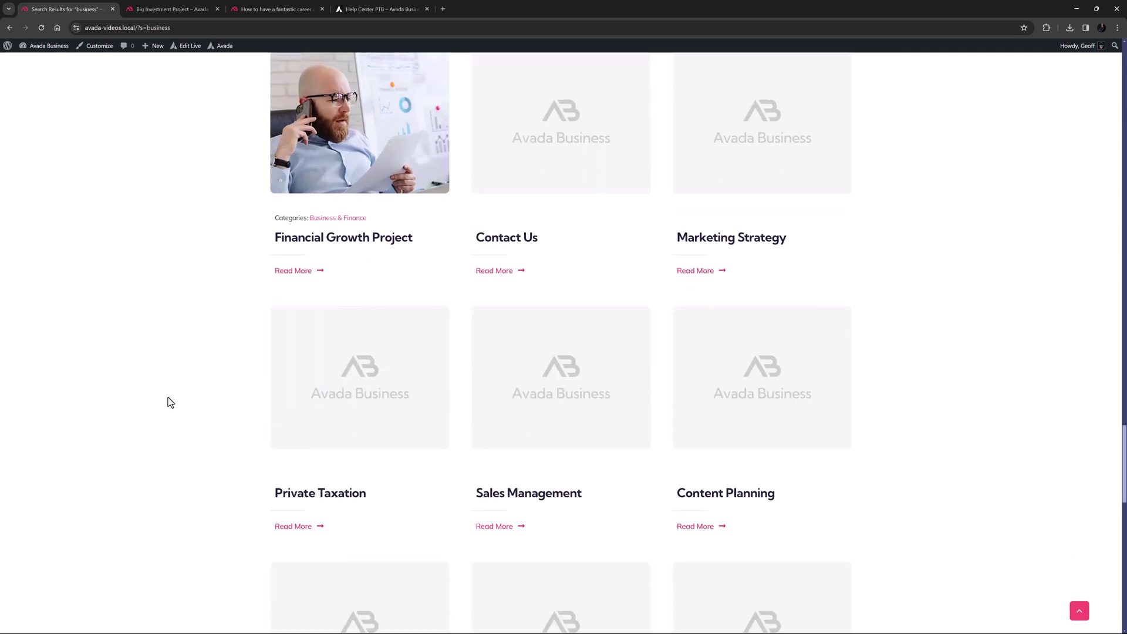
left_click(1079, 611)
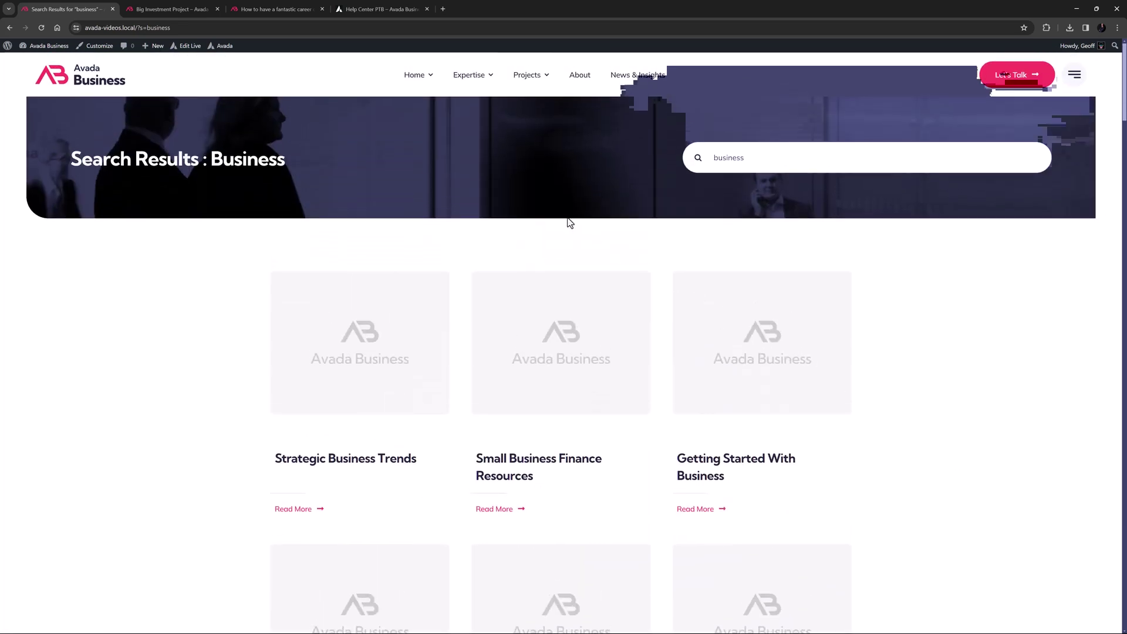
- Open Avada's Layouts page in a new tab and scroll down to the Search Results layout
mouse_move(222, 45)
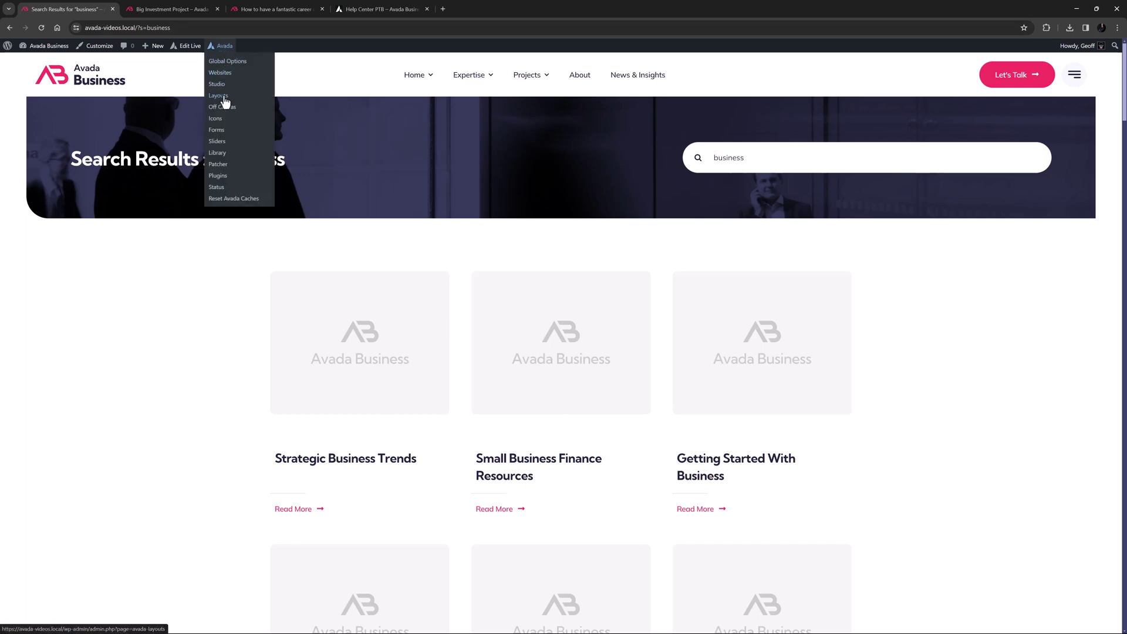
middle_click(223, 97)
left_click(181, 9)
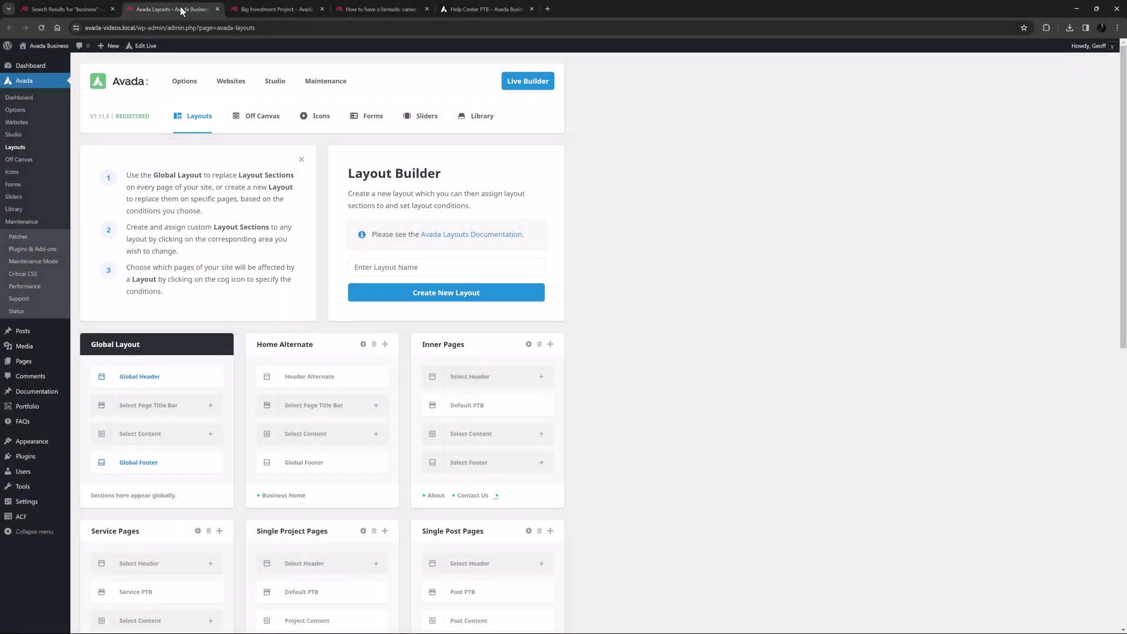
scroll(766, 388, "down", 7)
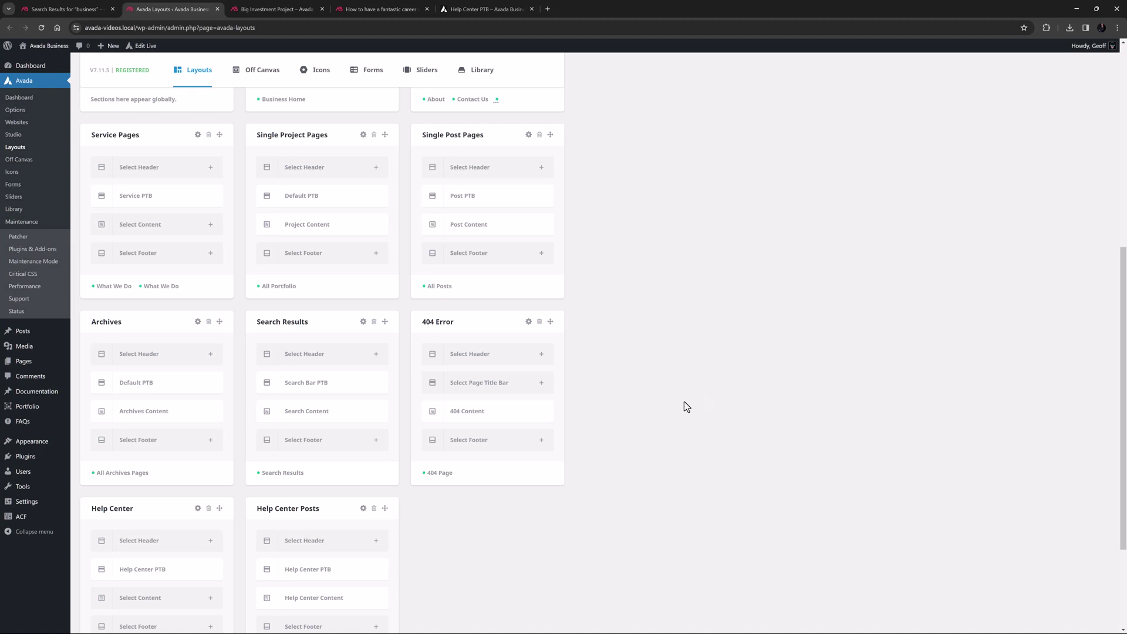
- Review Search Results' Other conditions, then open Search Bar PTB and Search Content in new tabs
mouse_move(366, 473)
left_click(314, 473)
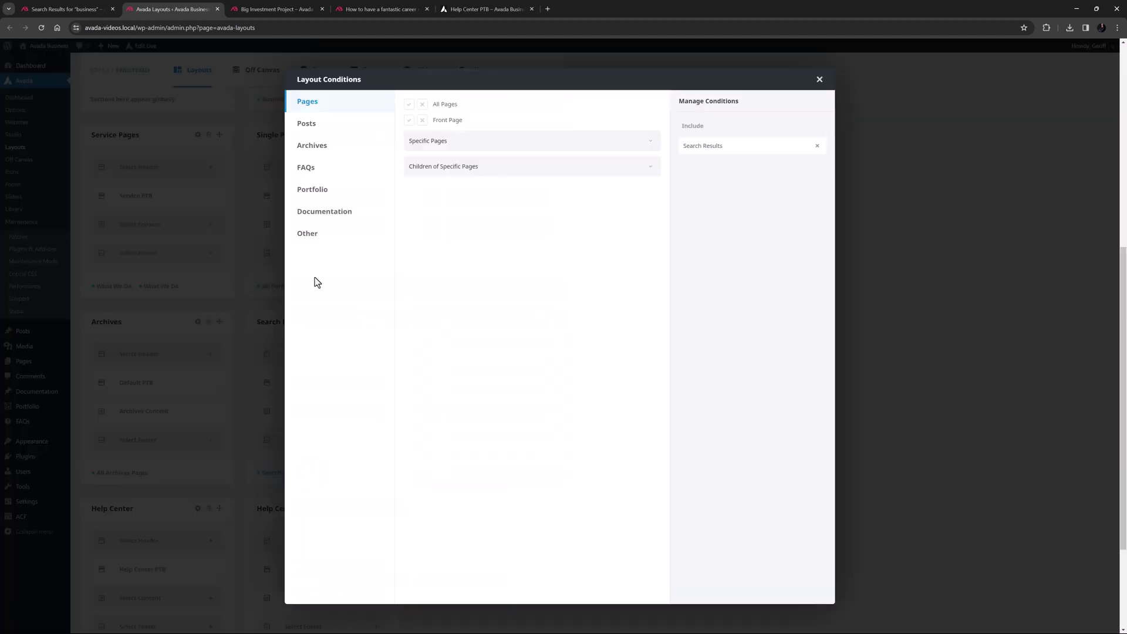
left_click(308, 237)
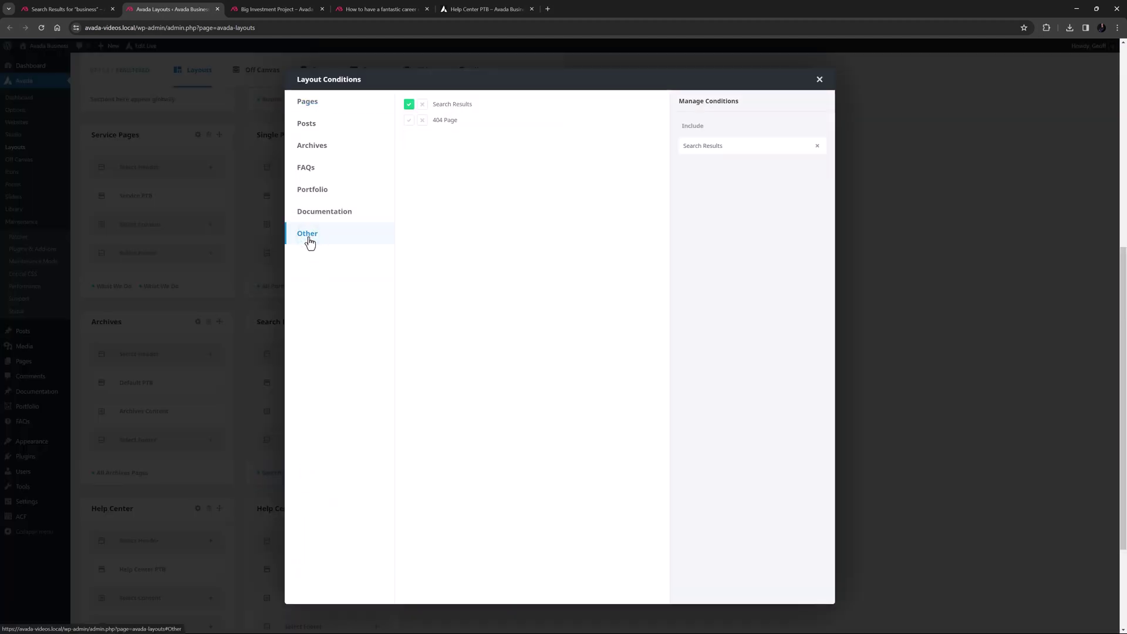
left_click(818, 80)
left_click(365, 382, "ctrl")
left_click(365, 413, "ctrl")
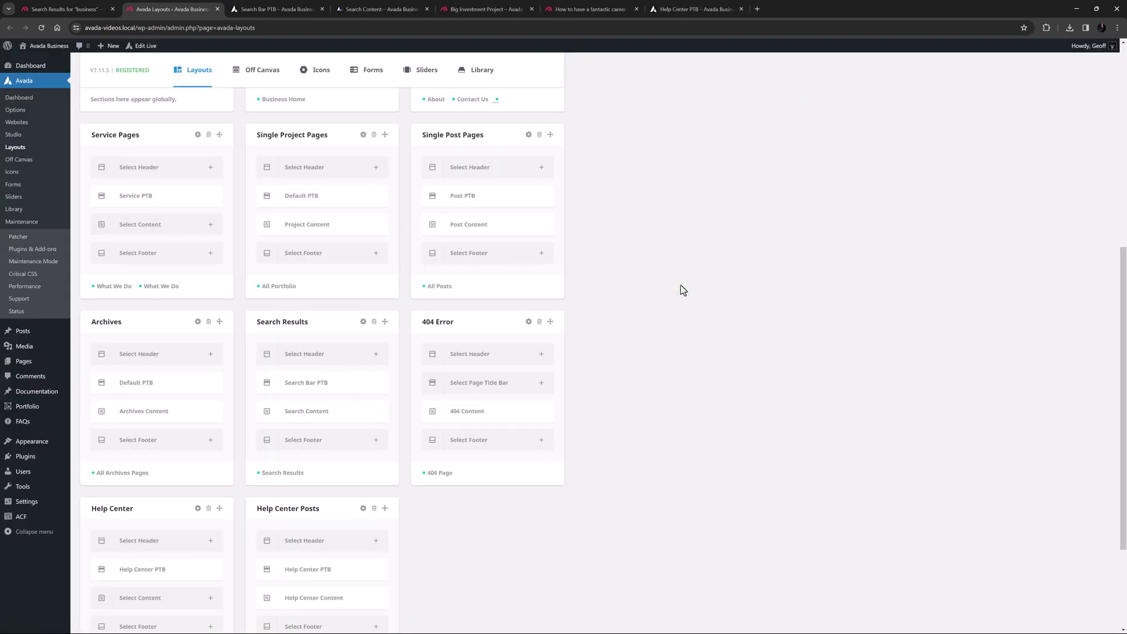
- Look over Search Bar PTB, then open the Post Card Archives element settings in Search Content
left_click(274, 9)
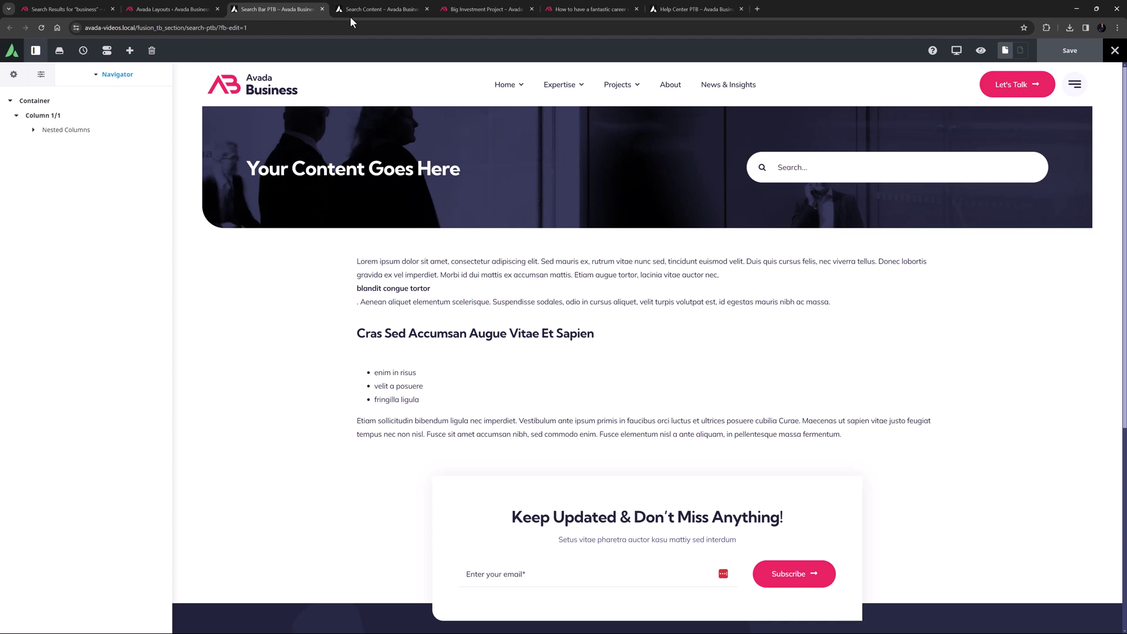
left_click(379, 9)
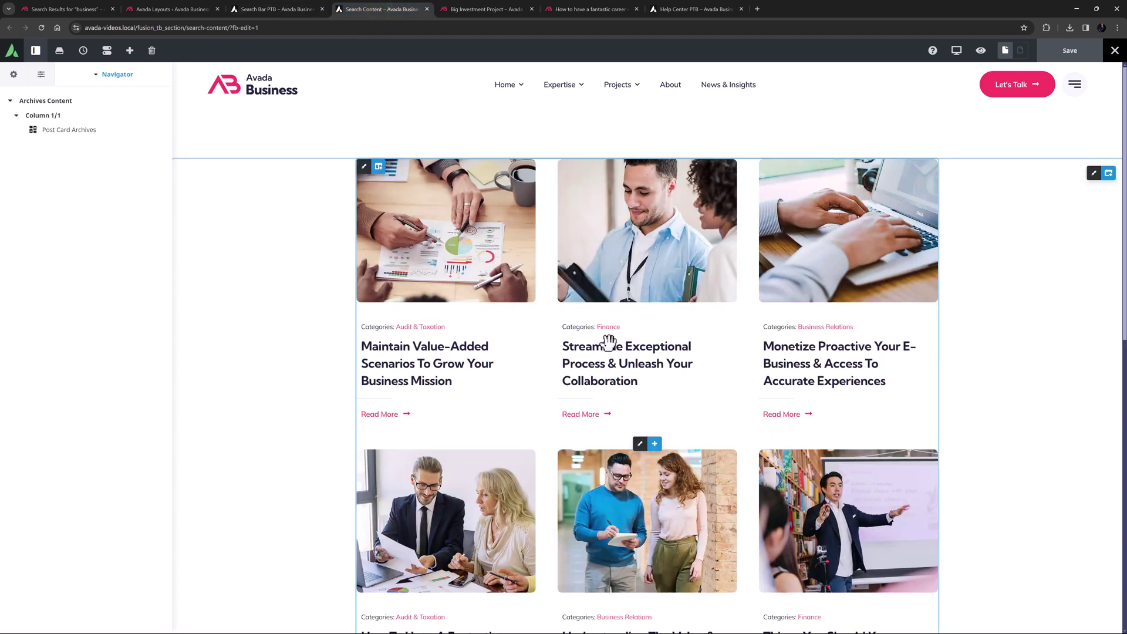
left_click(639, 446)
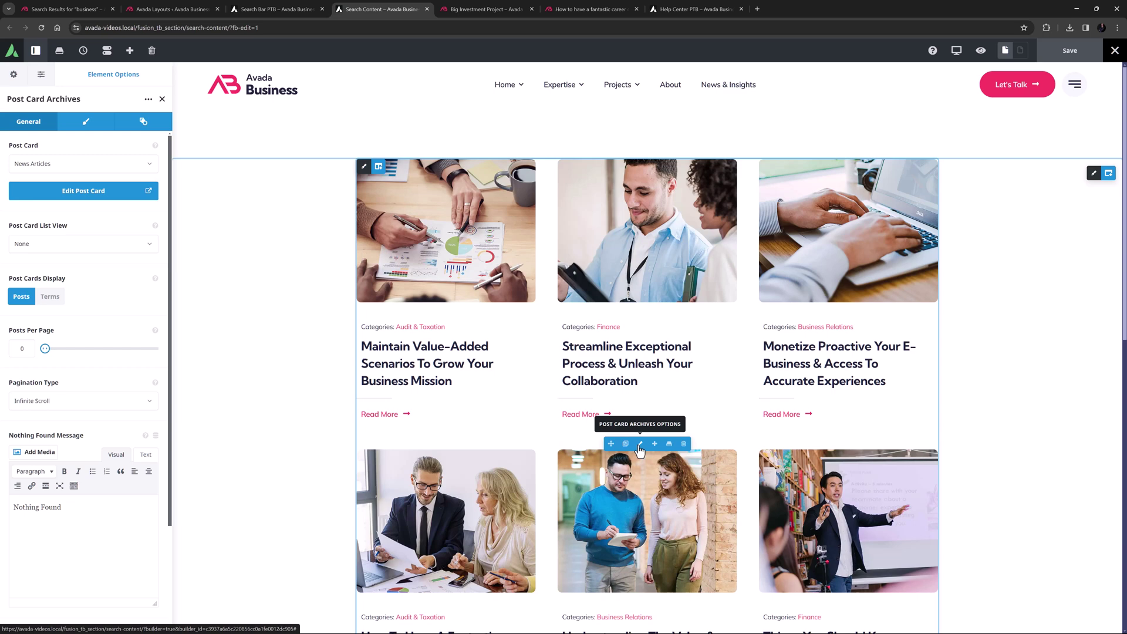
- Open the Post Content section in the builder from the career opportunity blog post
left_click(587, 9)
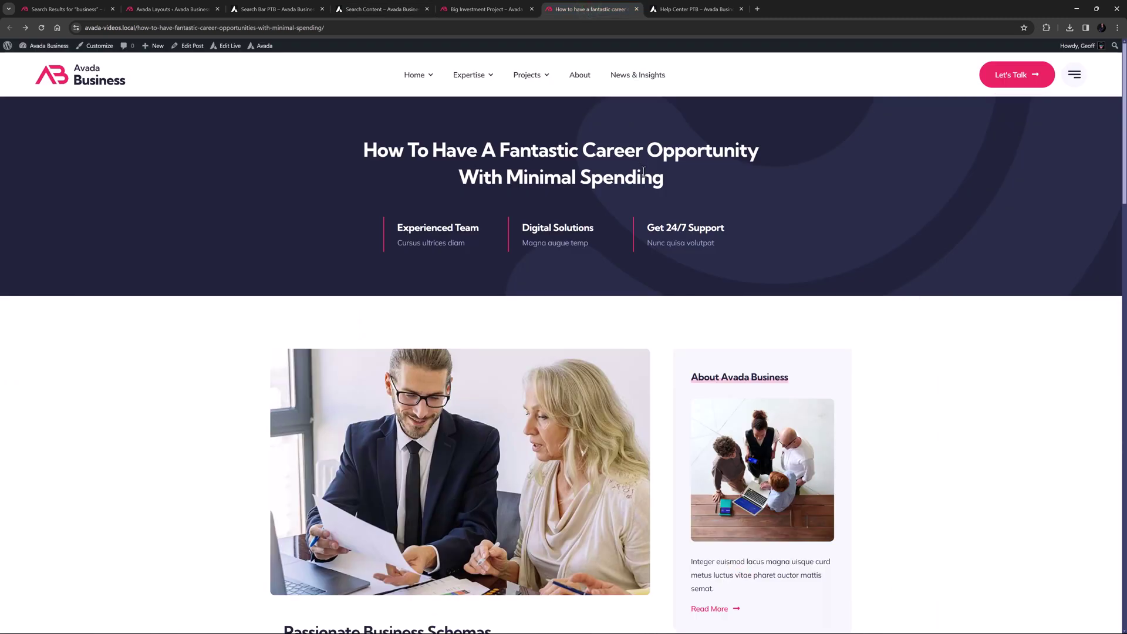
mouse_move(226, 52)
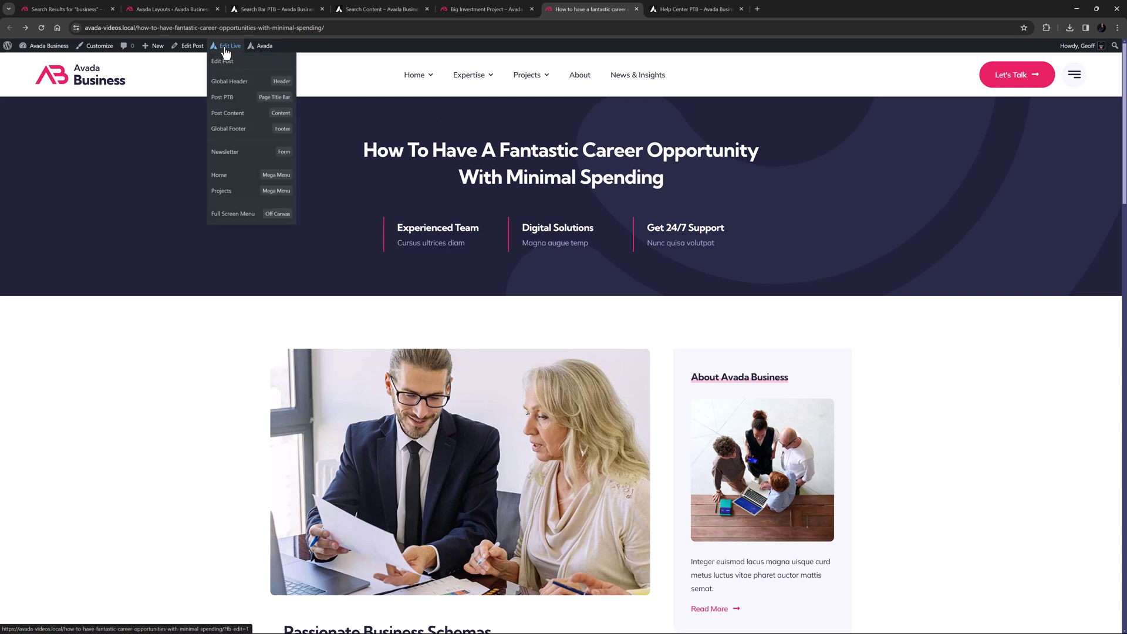
left_click(223, 114, "ctrl")
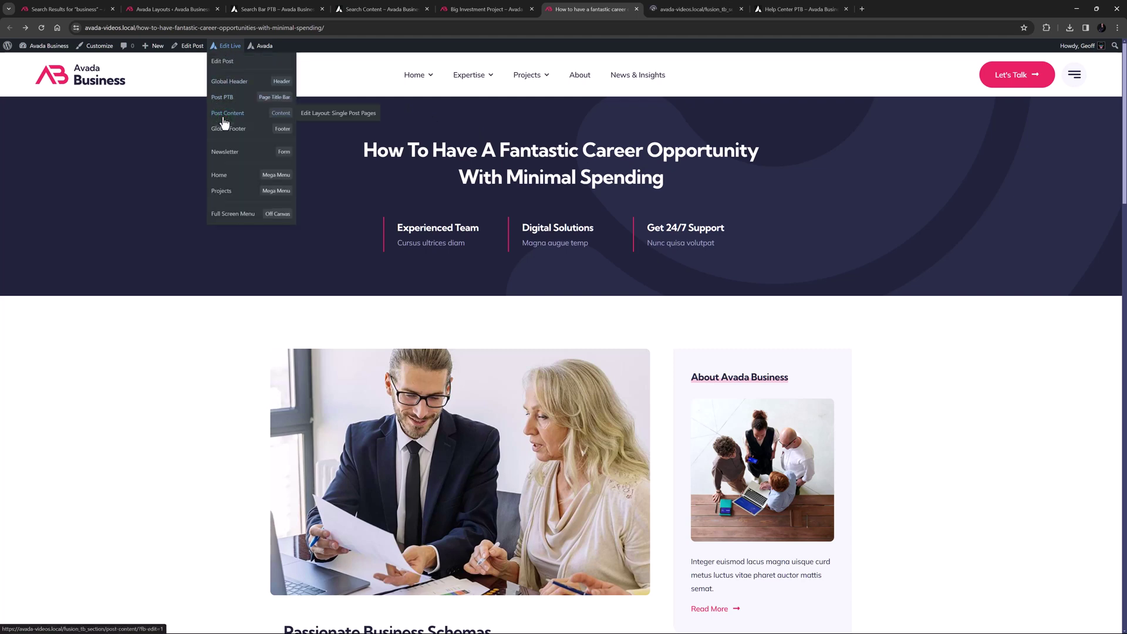
left_click(681, 10)
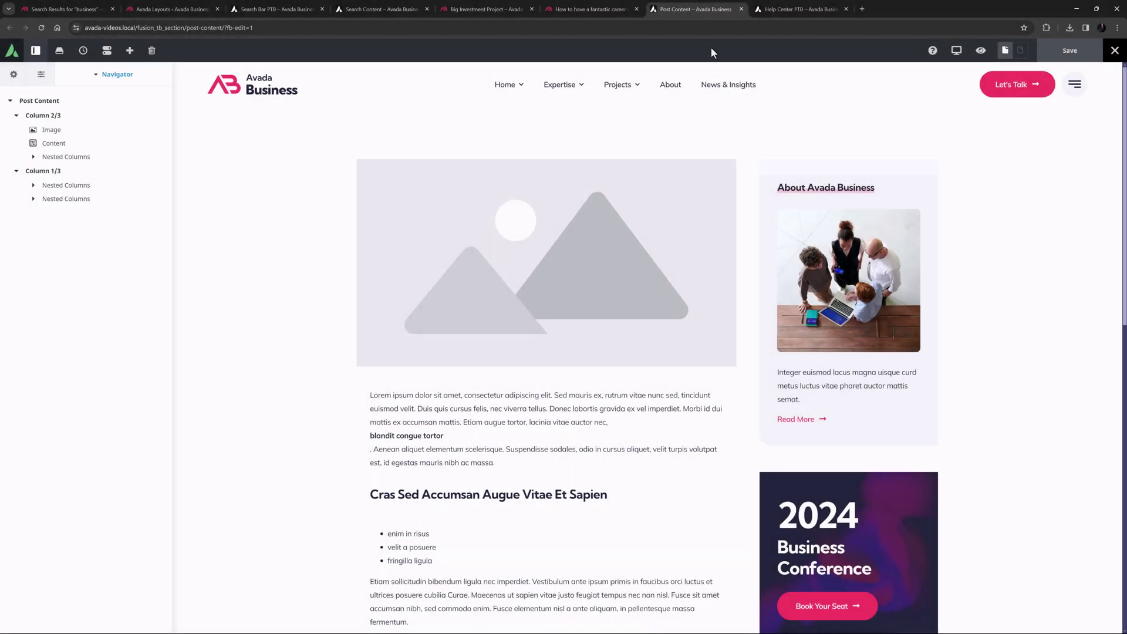
- Add a Search element to the sidebar, limited to Posts, with placeholder 'Search our Posts...'
left_click(839, 167)
left_click(182, 121)
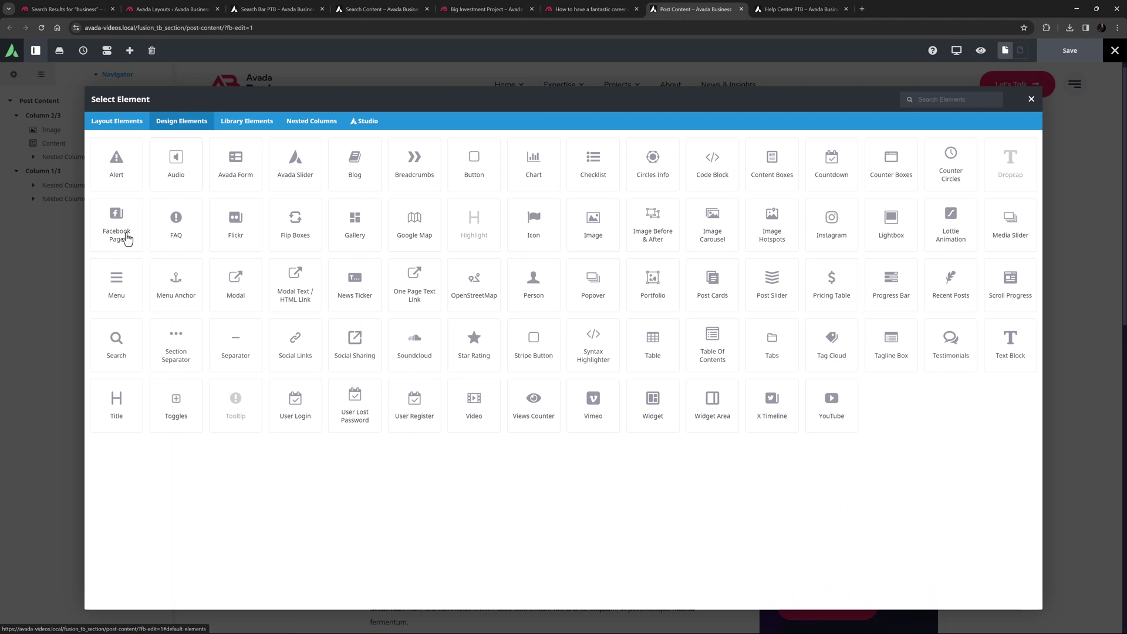
left_click(110, 327)
left_click(66, 168)
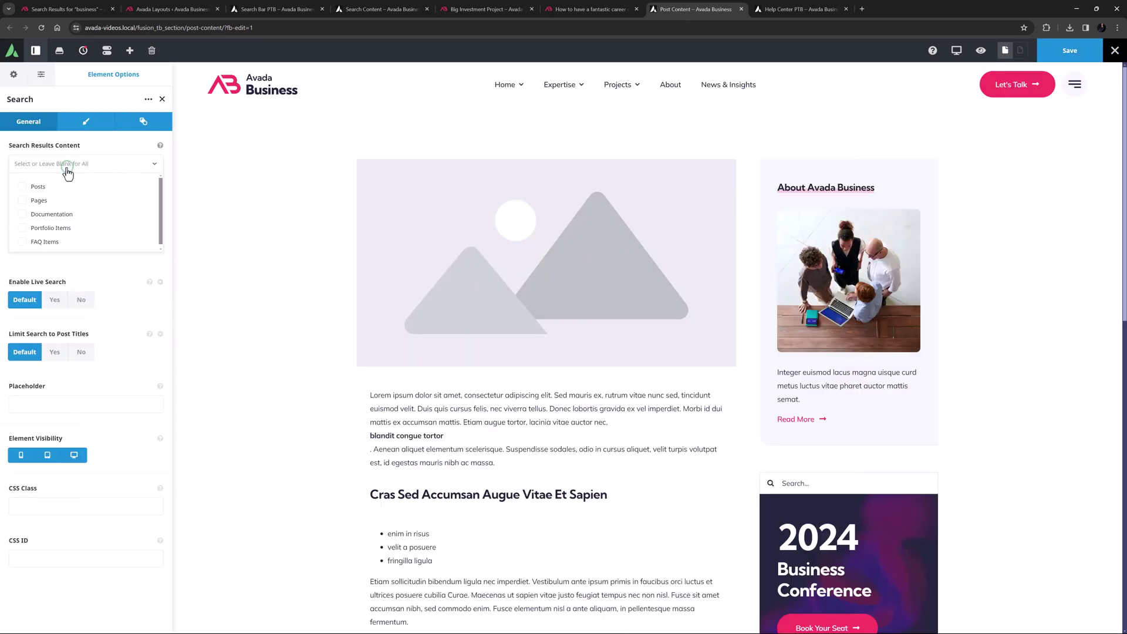
left_click(47, 189)
left_click(21, 402)
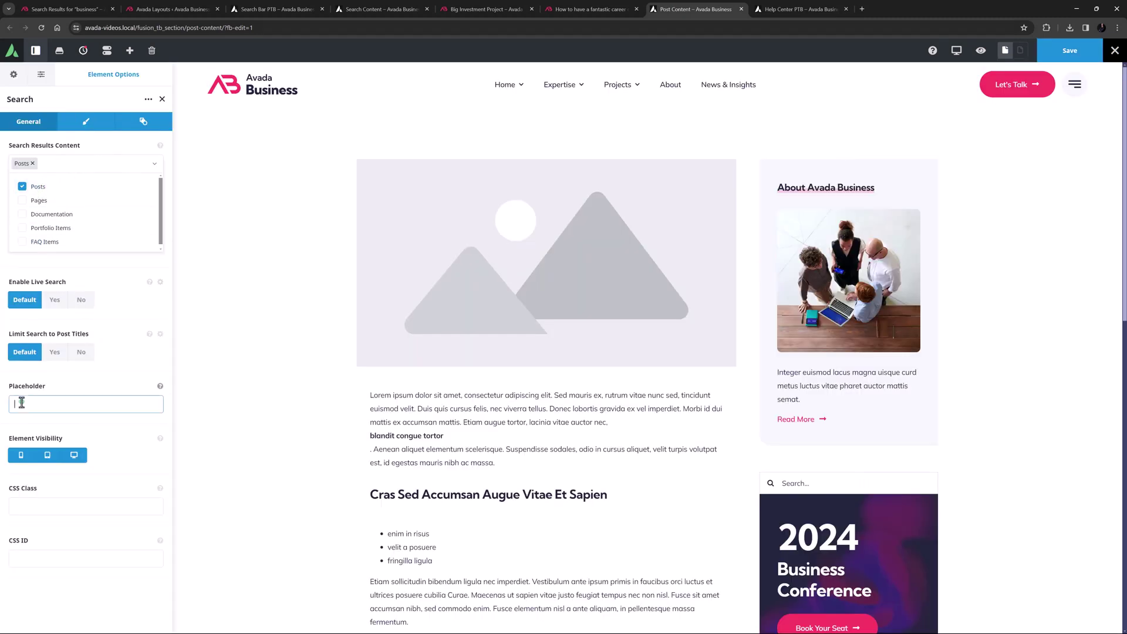
type("Search our Posts...")
- Give the search field a 3px right border and a 30px bottom margin
left_click(88, 122)
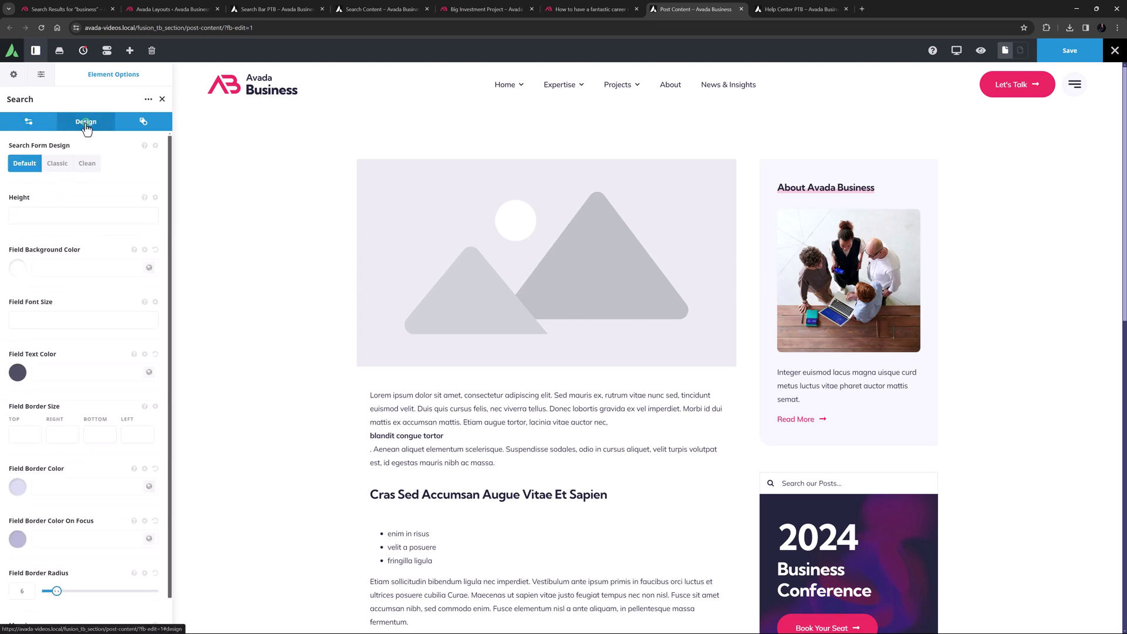
left_click(63, 435)
type("3px")
key("Tab")
type("3px")
key("Tab")
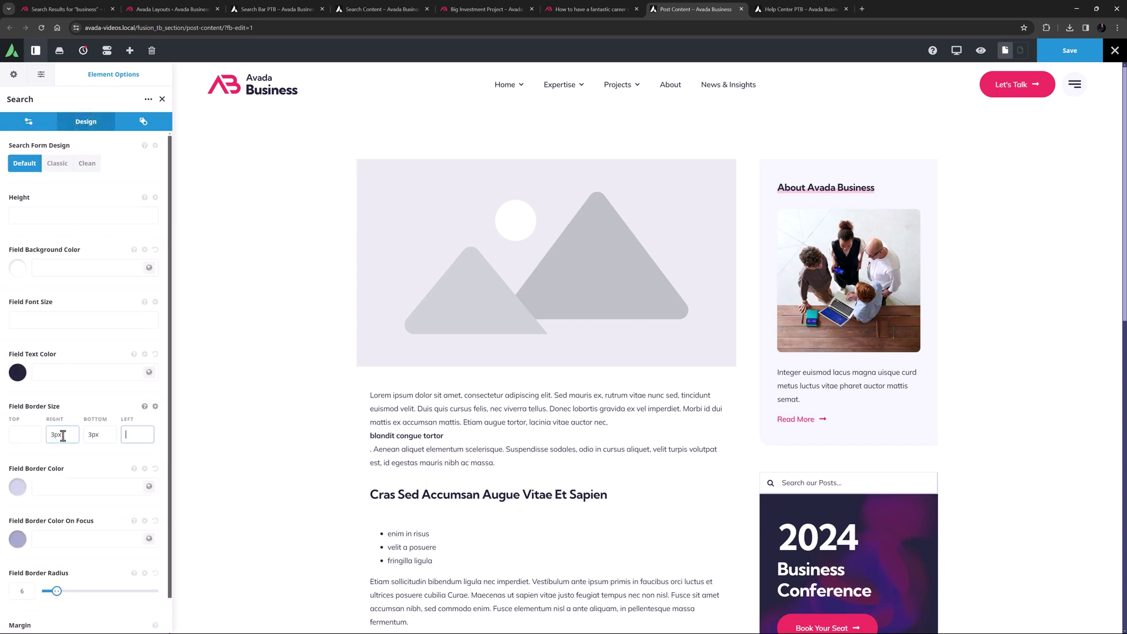
scroll(68, 610, "down", 1)
left_click(86, 616)
type("30px")
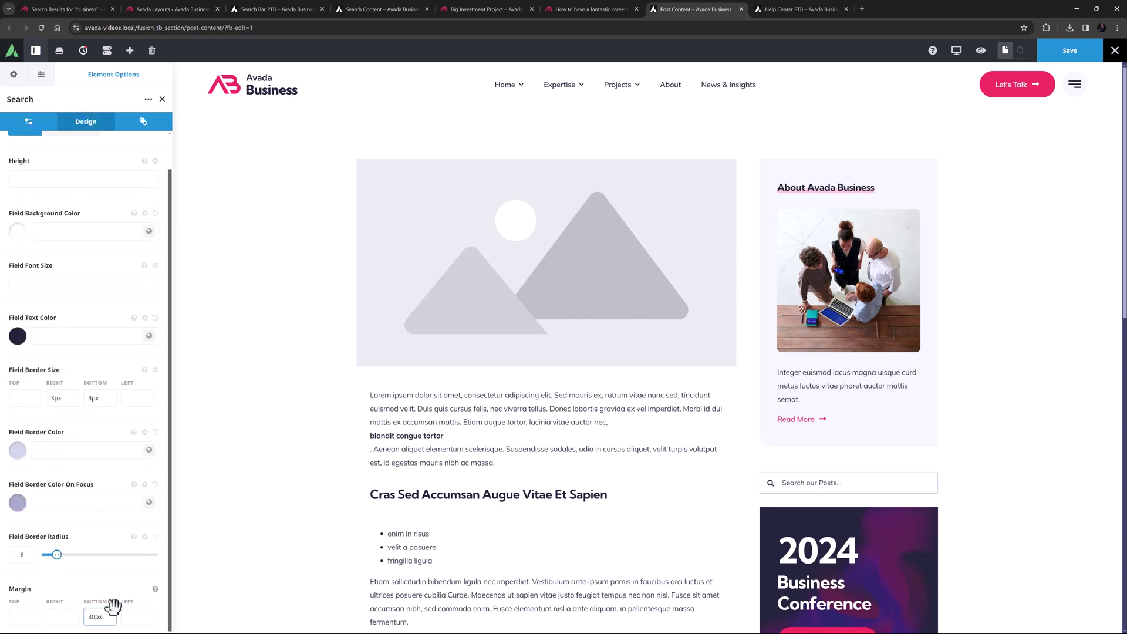
- Move Search above the Nested Columns in the Navigator, save, and close the Post Content editor
left_click(162, 100)
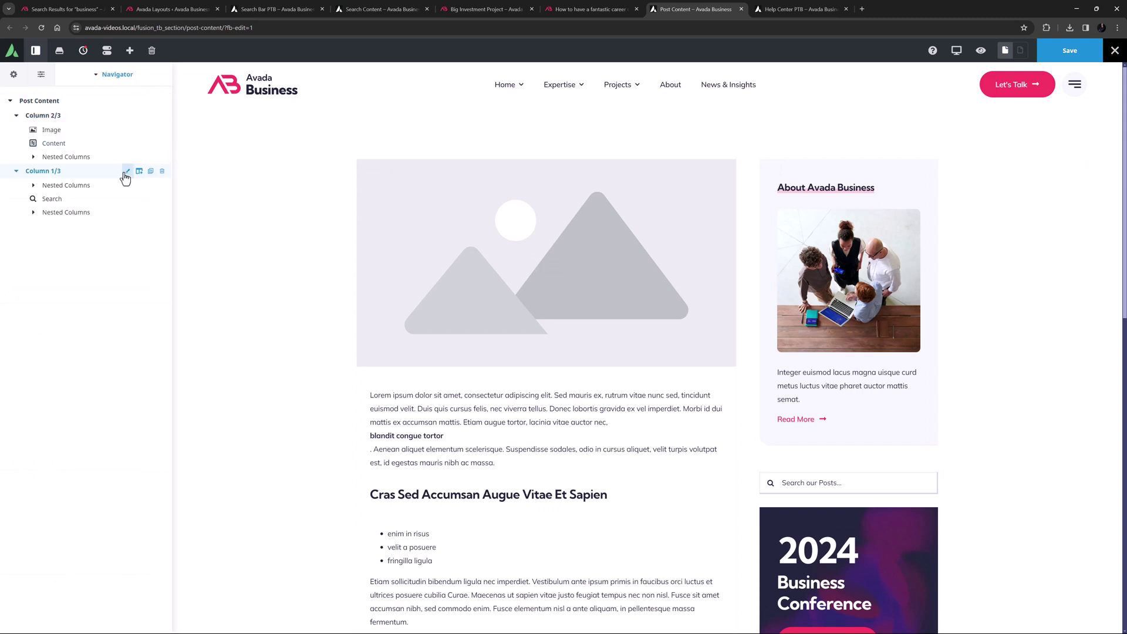
left_click_drag(106, 199, 87, 183)
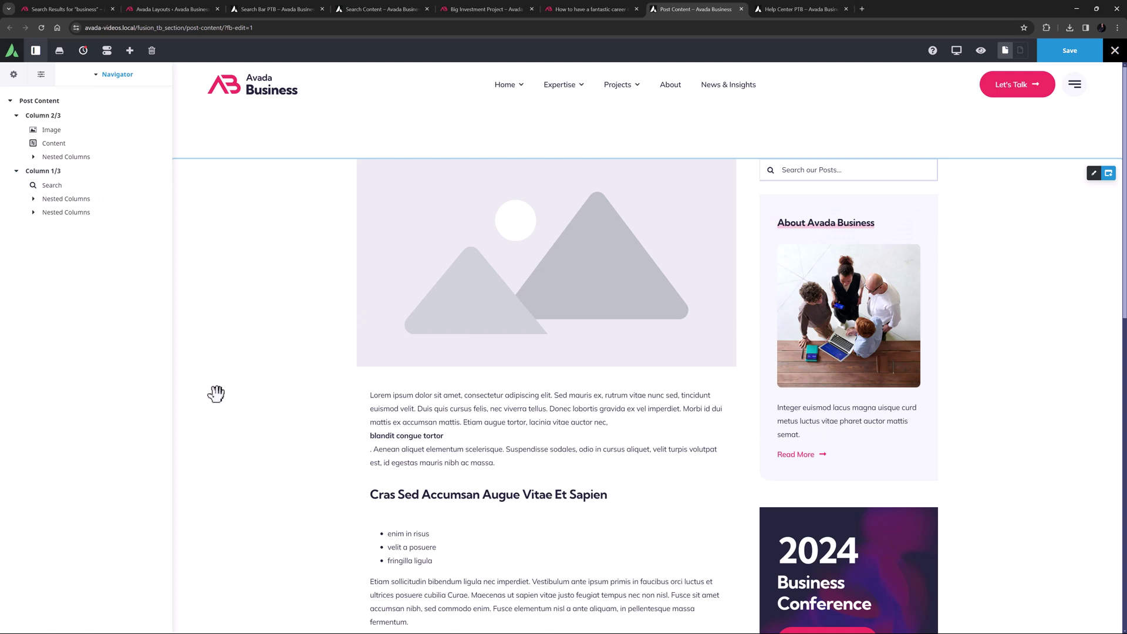
left_click(1076, 52)
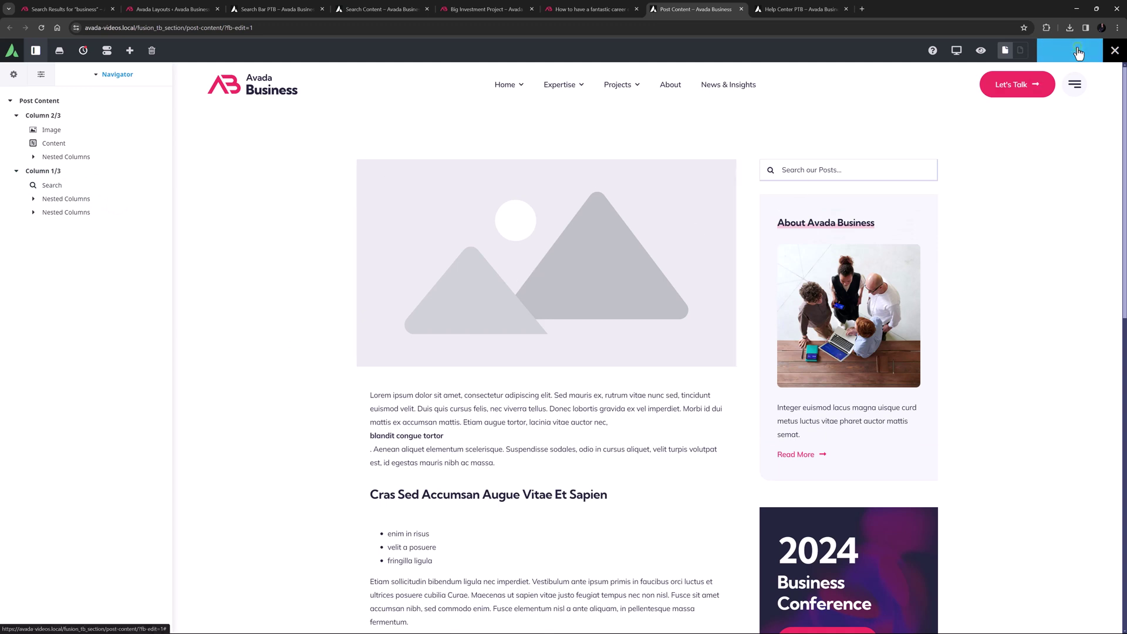
left_click(741, 8)
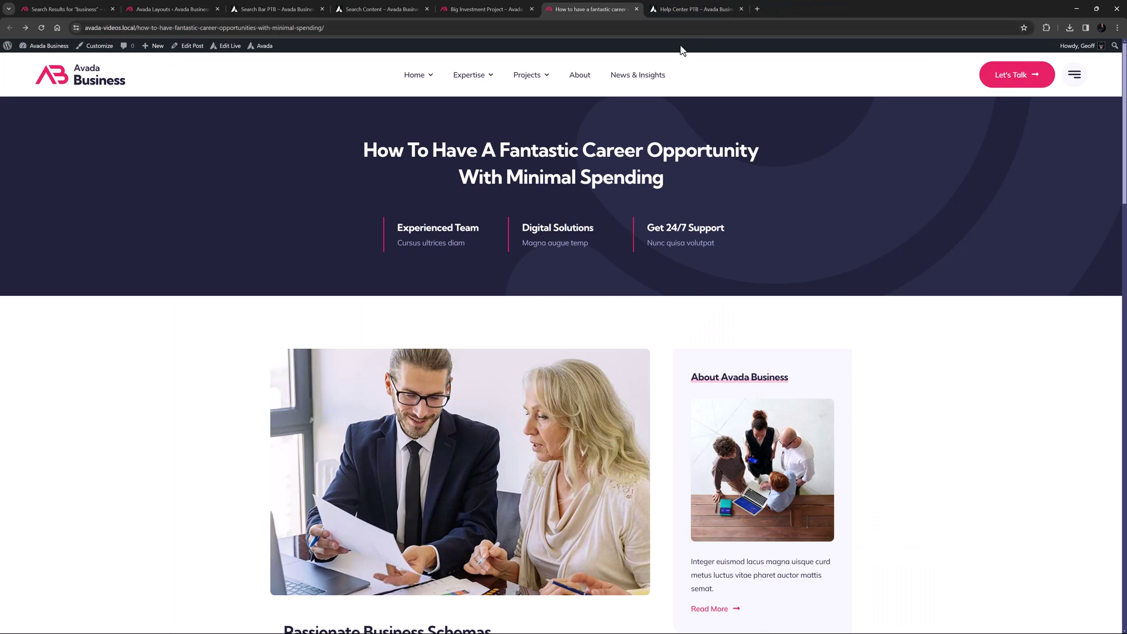
- After viewing the Big Investment Project page, swap Single Project Pages' Default PTB for the existing Projects PTB
left_click(478, 9)
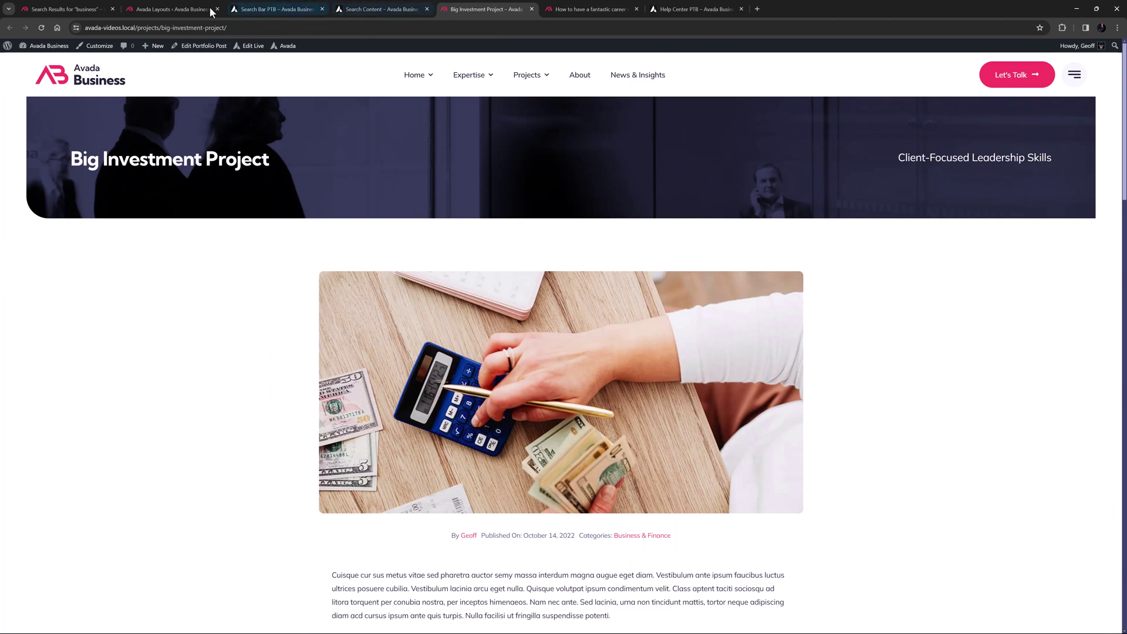
left_click(169, 7)
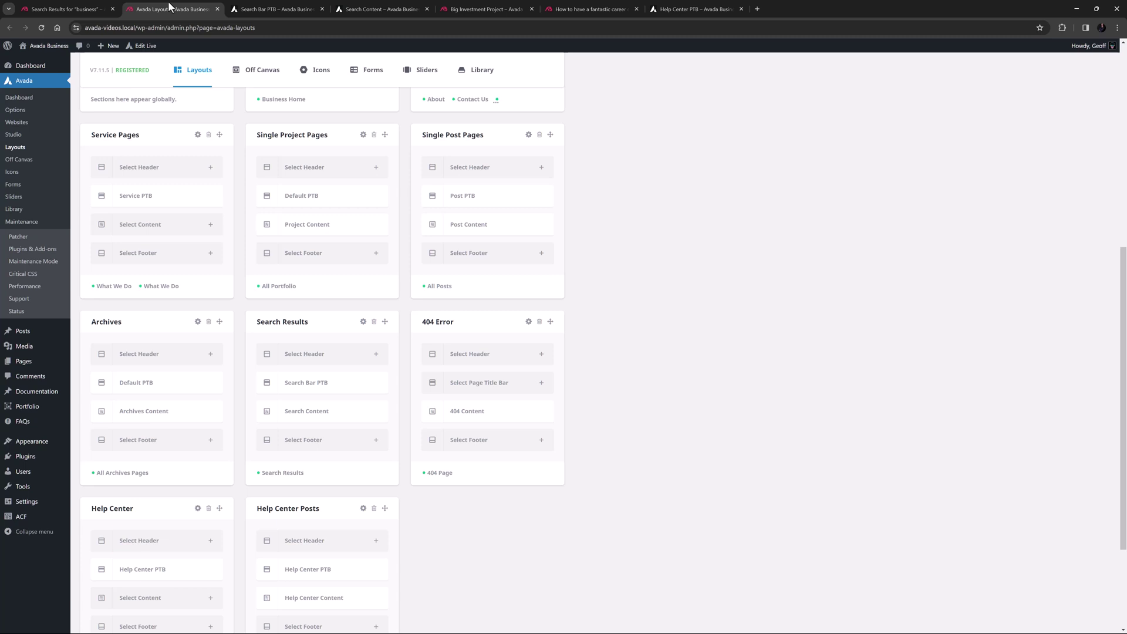
mouse_move(352, 198)
left_click(375, 197)
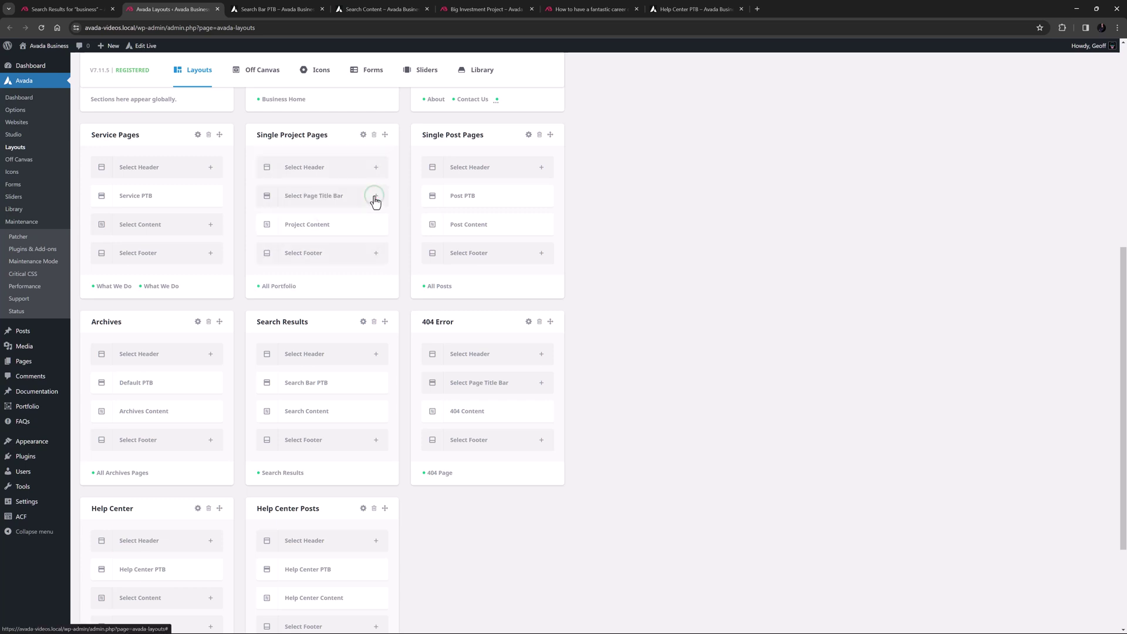
left_click(321, 196)
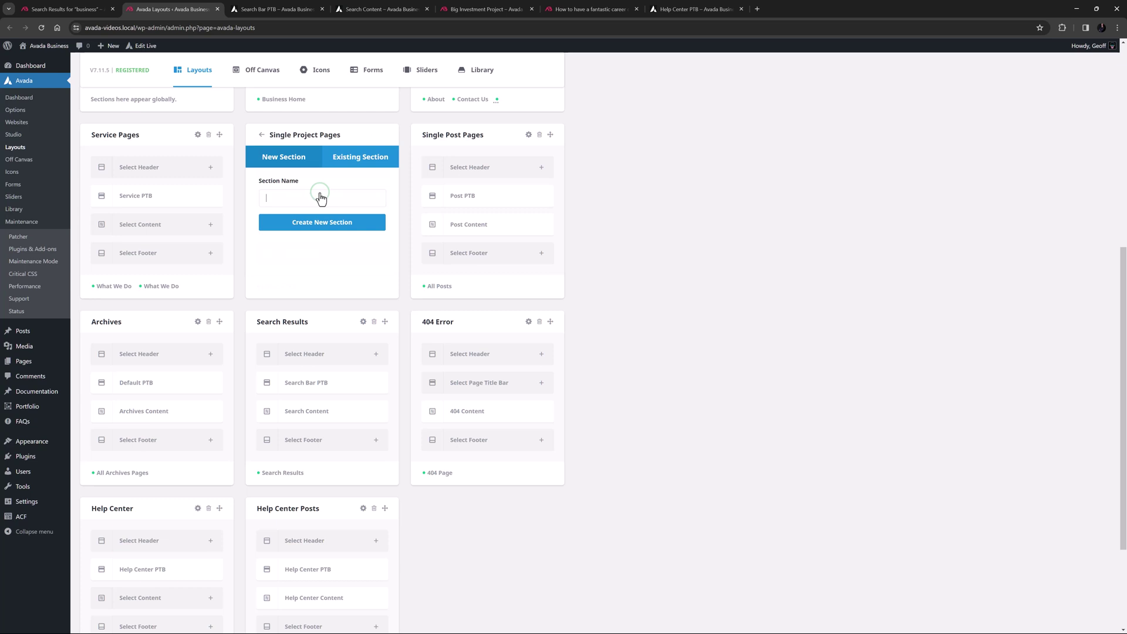
left_click(350, 159)
left_click(276, 180)
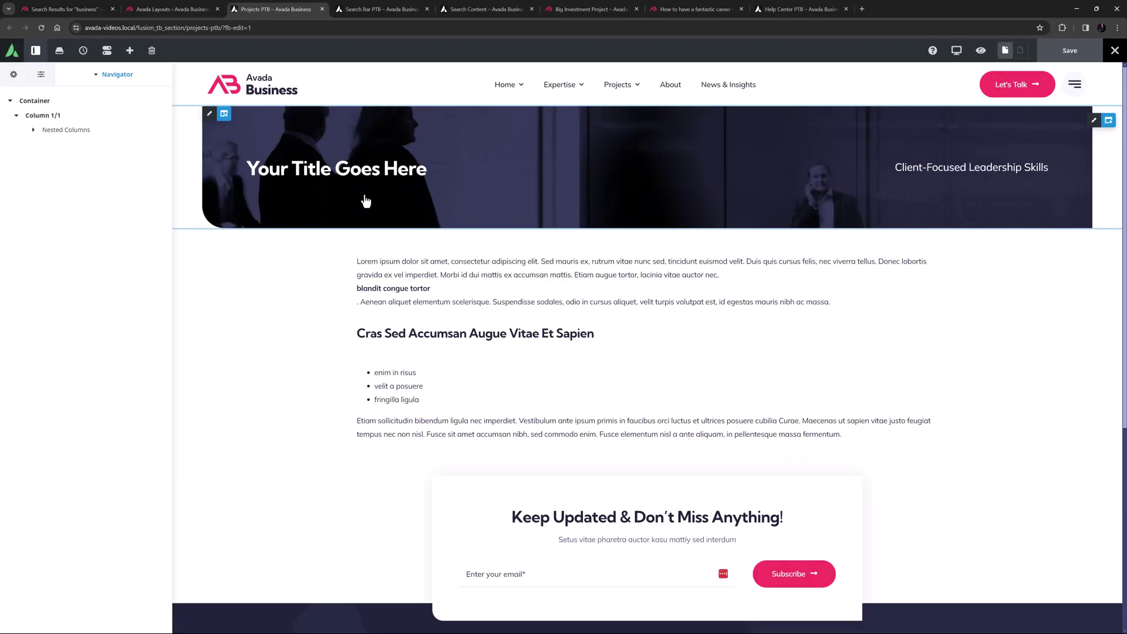
- Insert a one-third nested column into the title bar and add a Search element to it
left_click(654, 168)
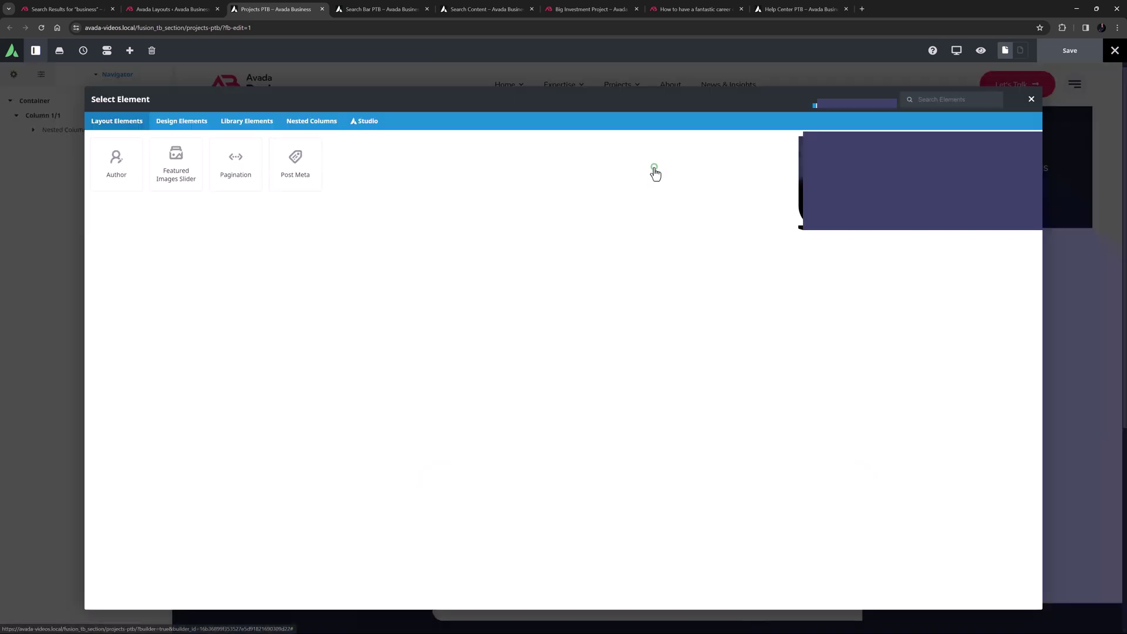
left_click(312, 120)
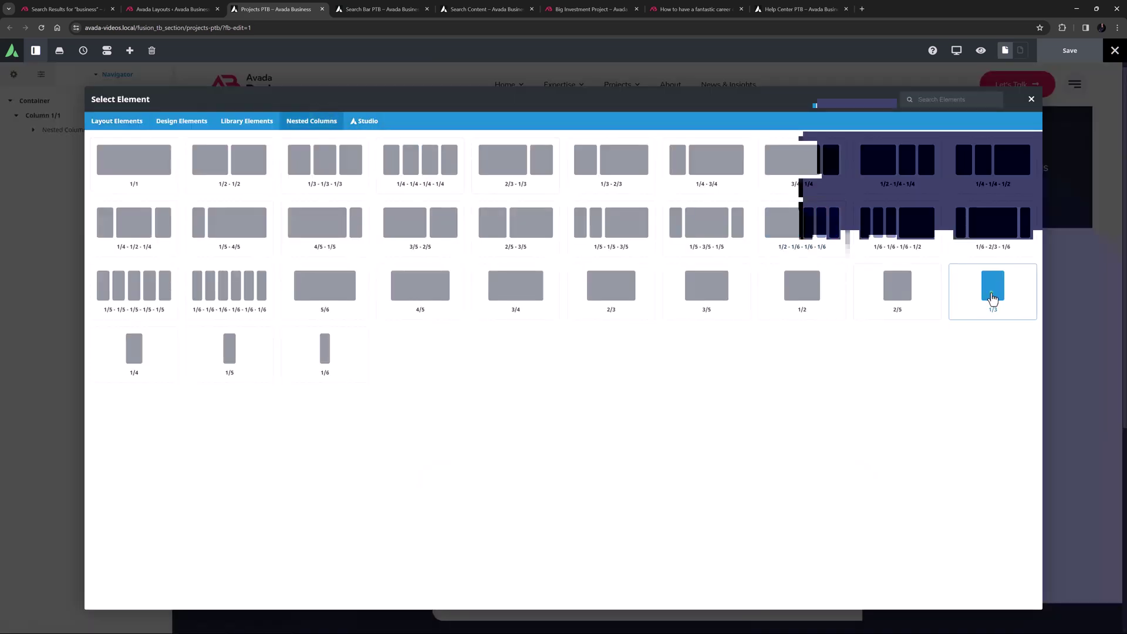
left_click(992, 293)
left_click(369, 206)
left_click(159, 120)
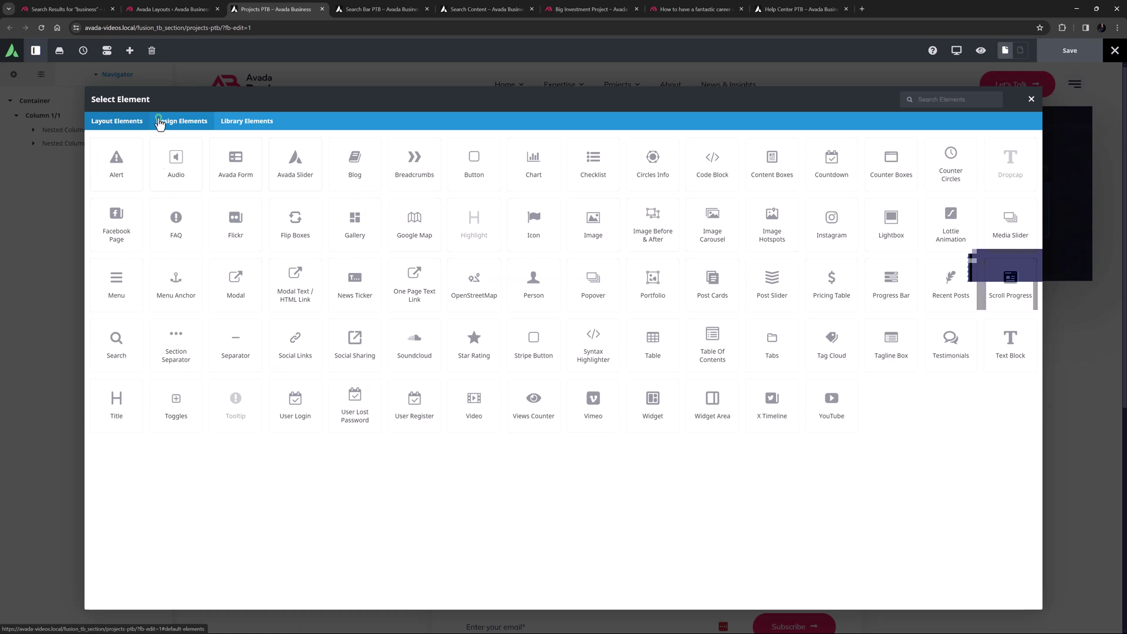
left_click(116, 341)
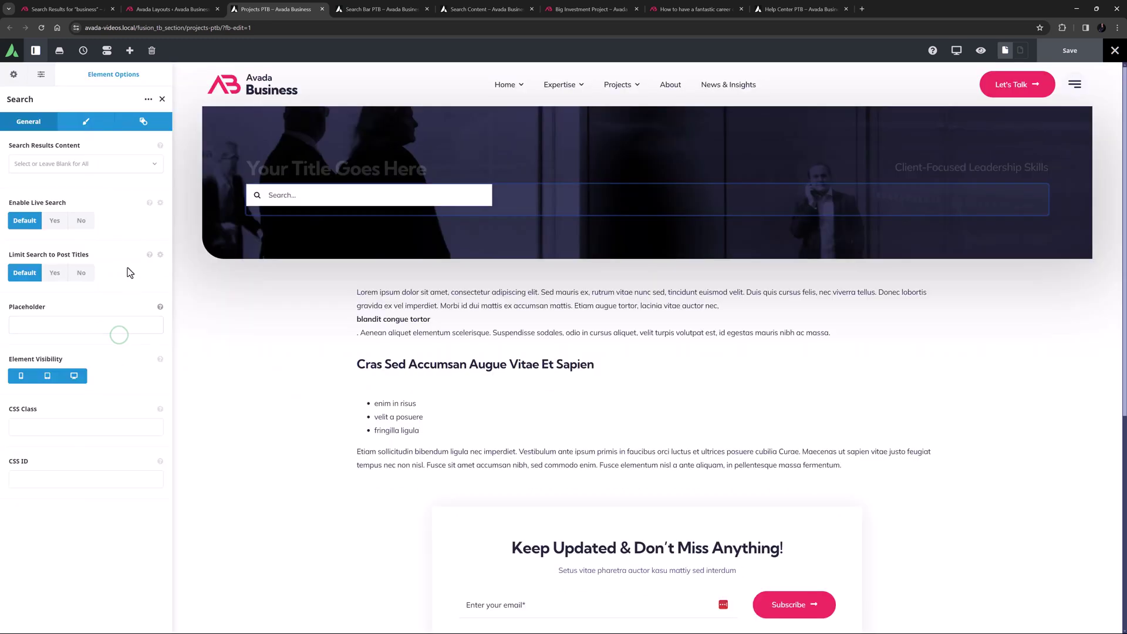
- Limit the search to Portfolio Items with placeholder 'Search our projects...'
left_click(91, 164)
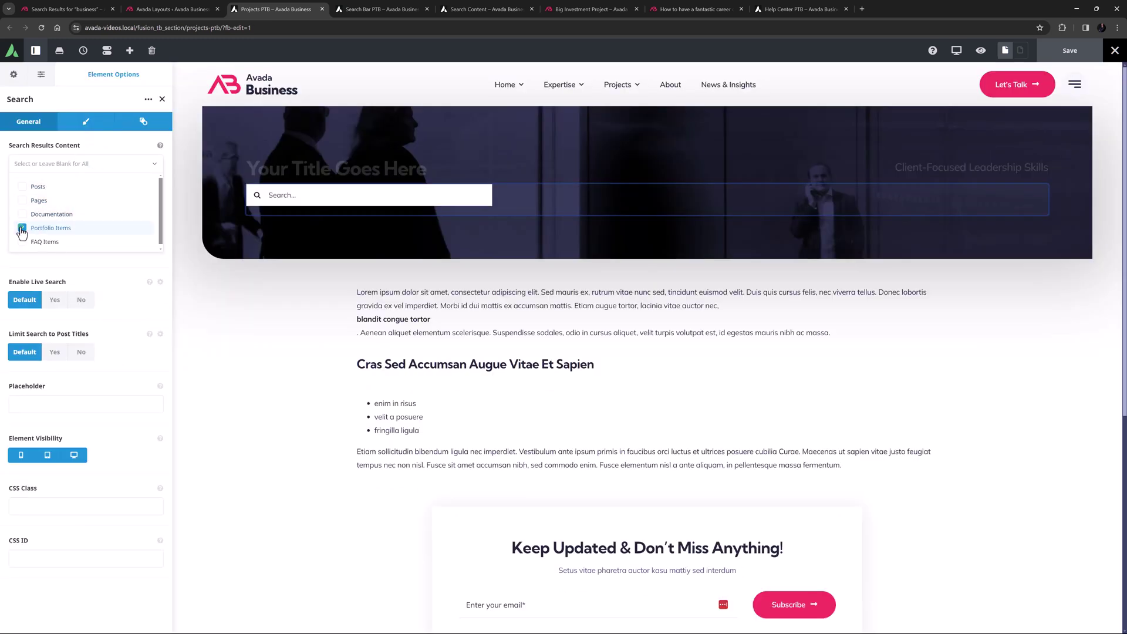
left_click(22, 228)
left_click(21, 403)
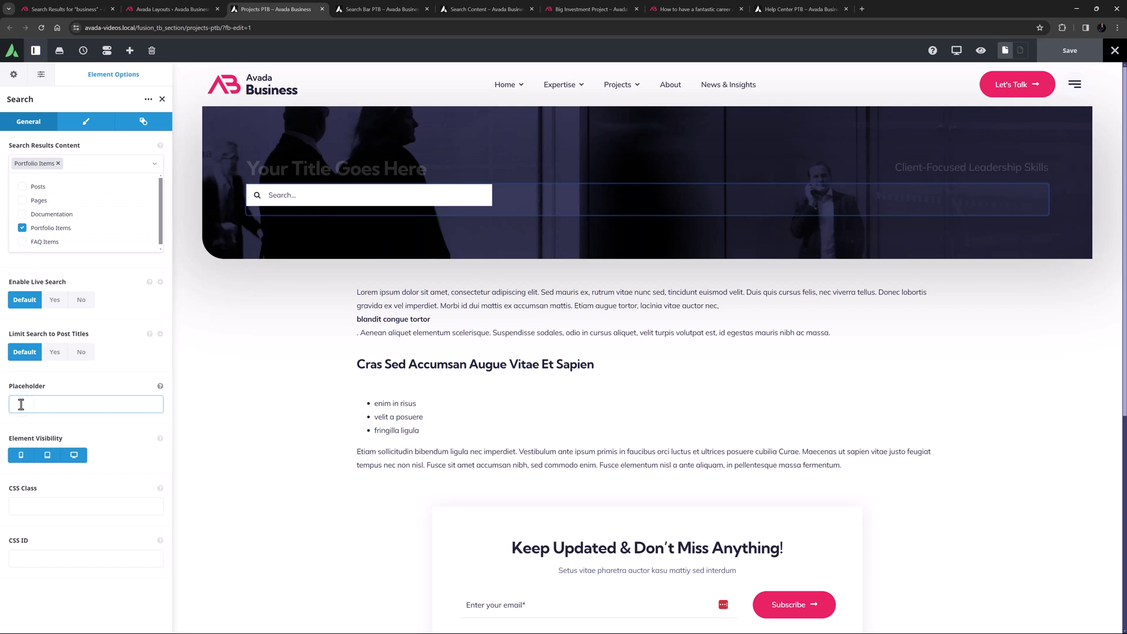
type("Search our projects...")
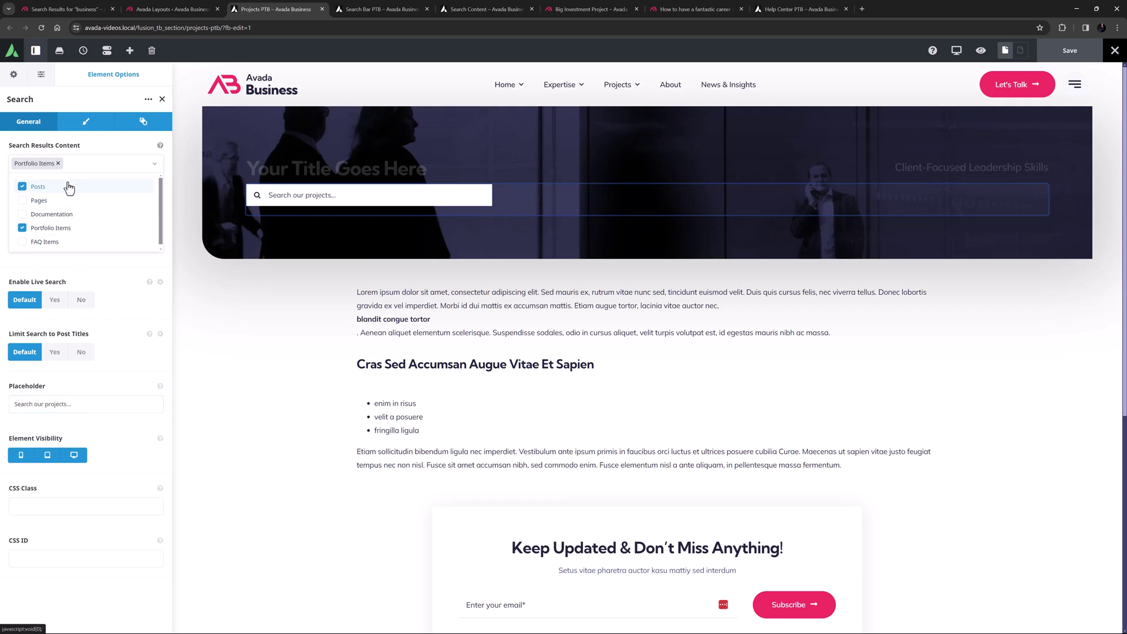
- Set the search bar's border radius to 10 and top margin to 20px, and apply
left_click(78, 131)
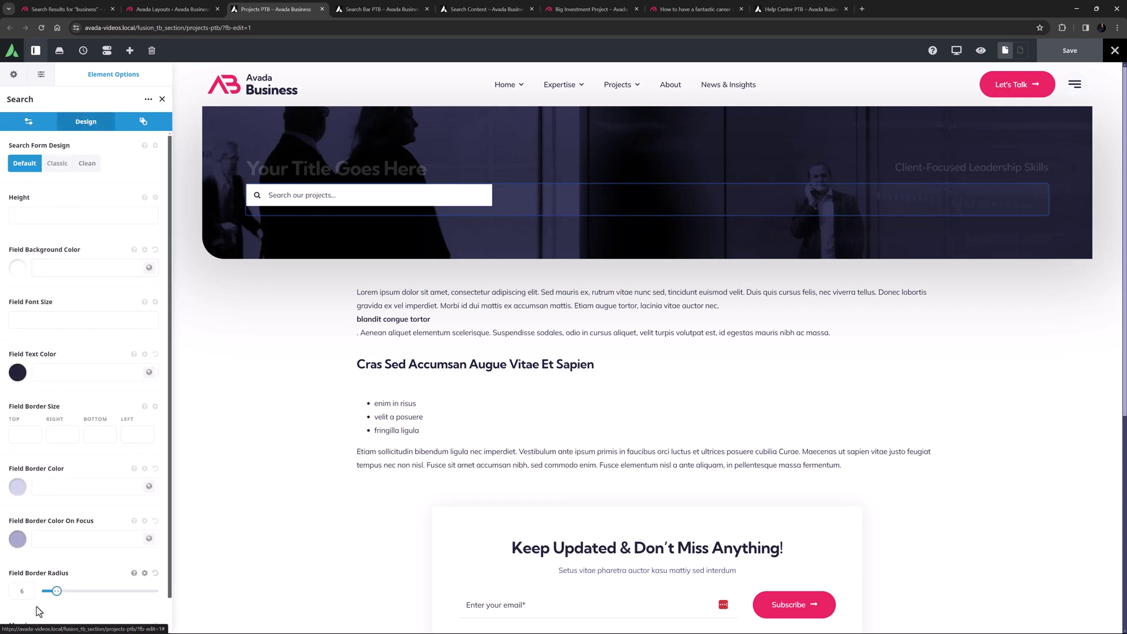
double_click(21, 590)
type("10")
scroll(28, 604, "down", 1)
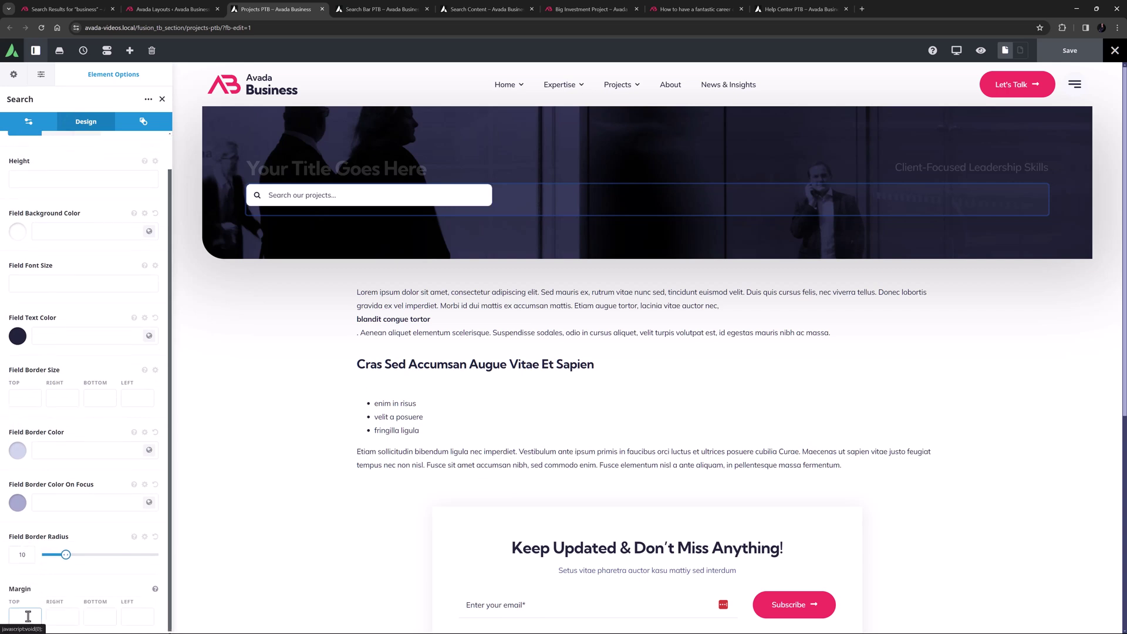
left_click(27, 616)
type("20px")
key("Tab")
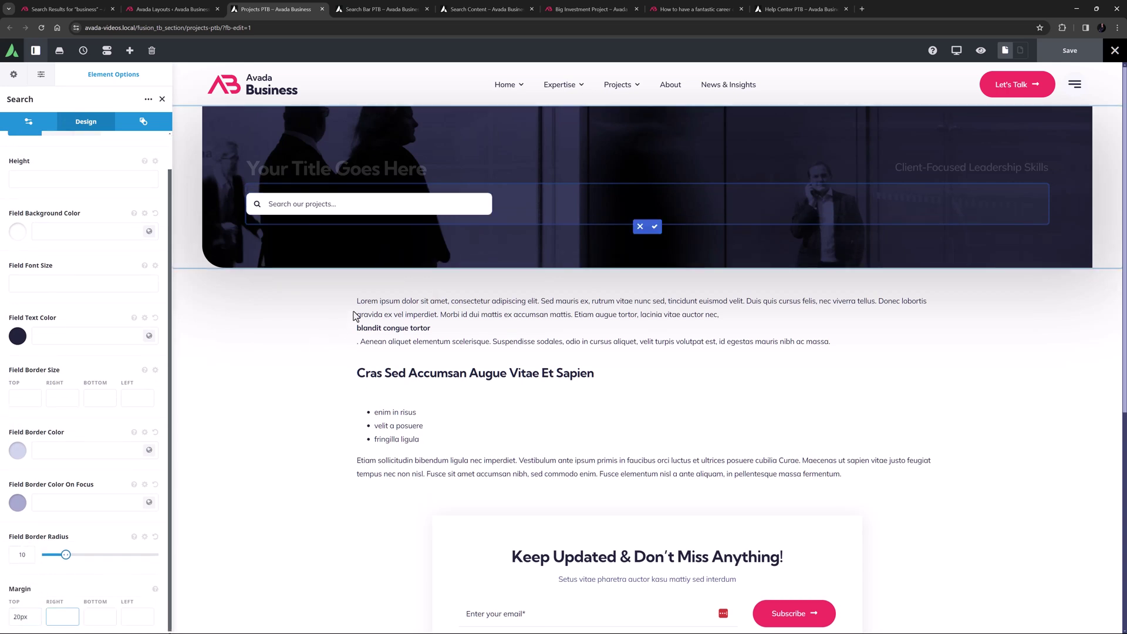
left_click(657, 222)
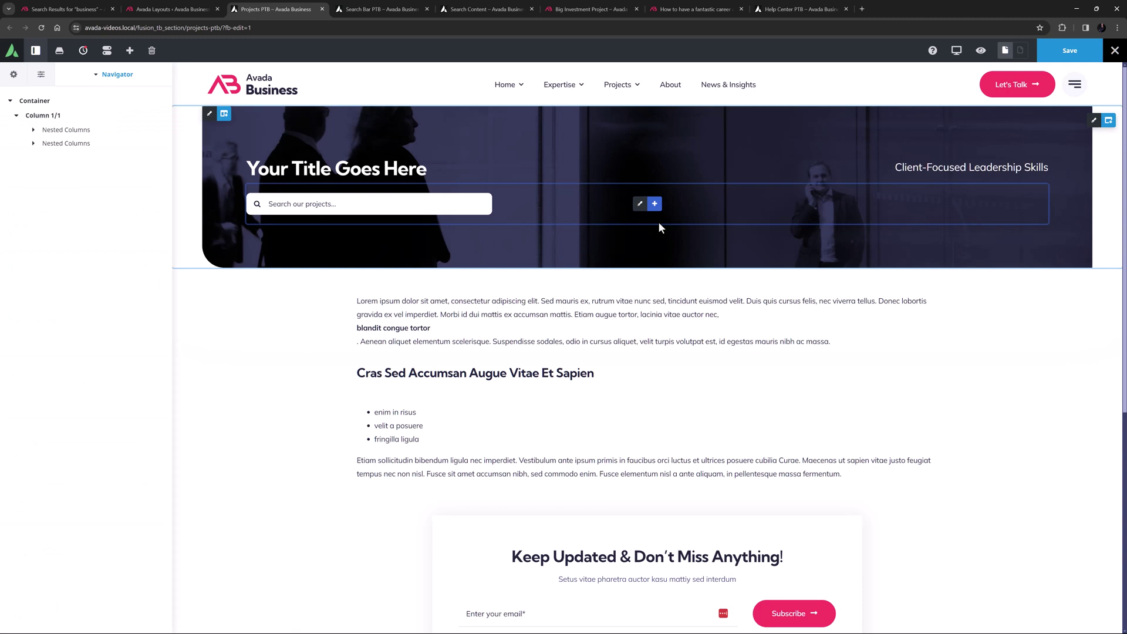
- Save the Projects PTB and check the result on the Big Investment Project page
left_click(1055, 57)
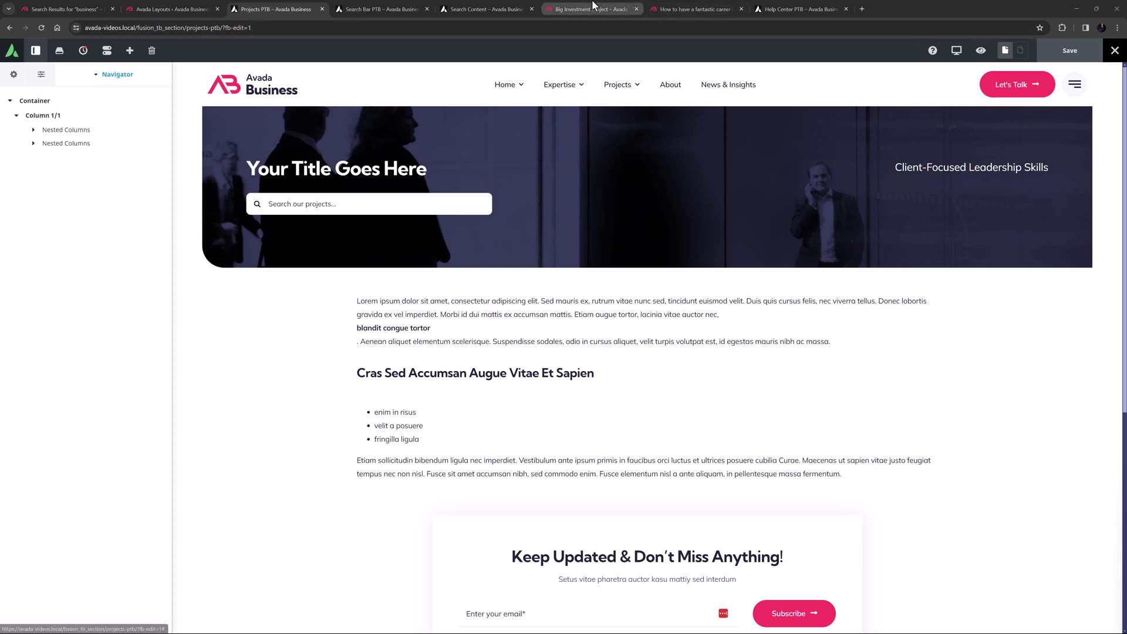
left_click(587, 8)
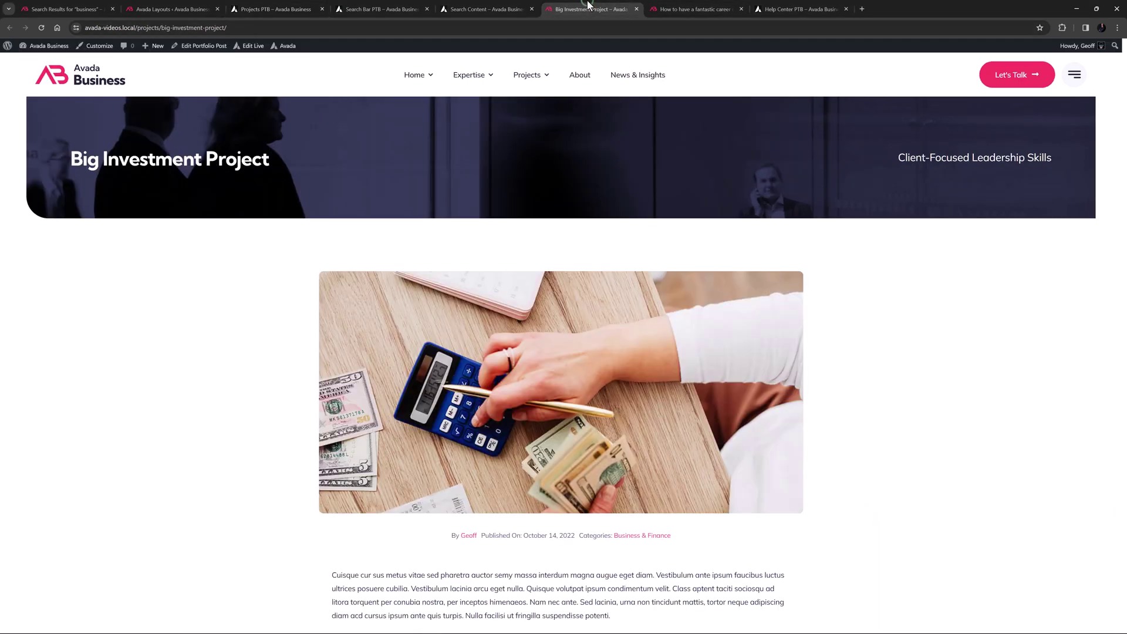
left_click(1074, 76)
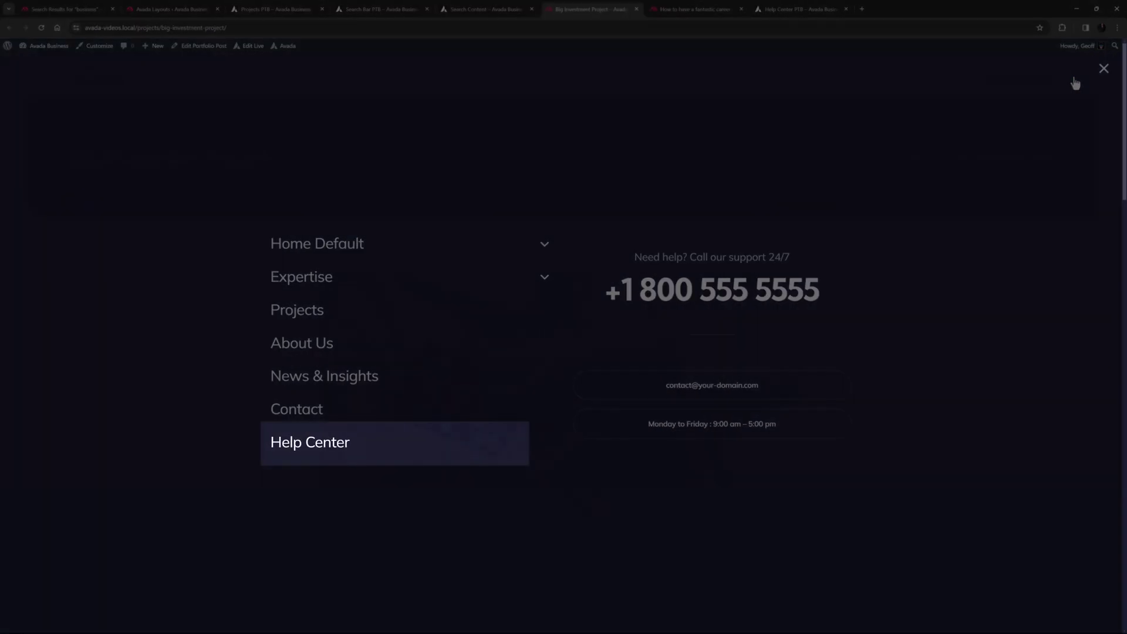
left_click(1104, 68)
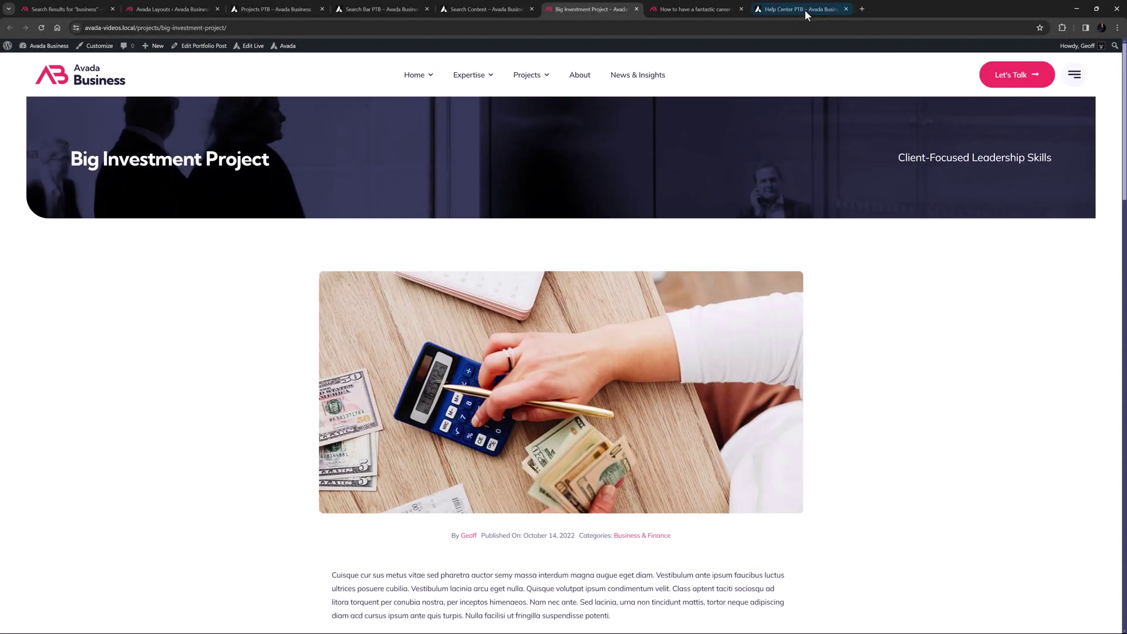
- Review the Help Center PTB search bar settings, close that editor, and go to Search Bar PTB
left_click(805, 9)
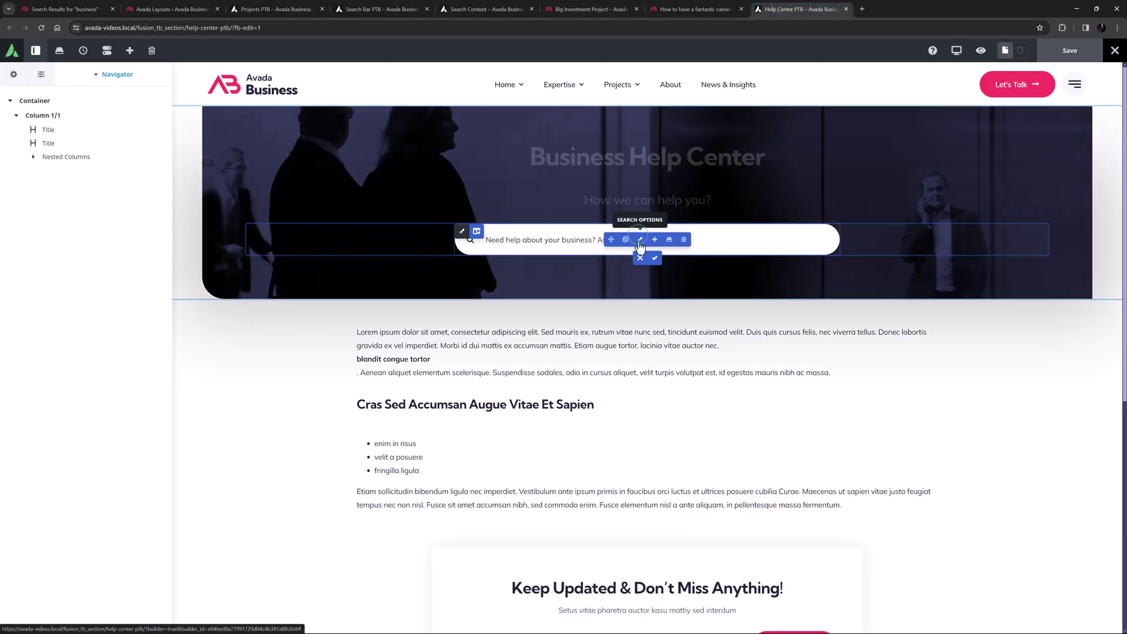
left_click(639, 240)
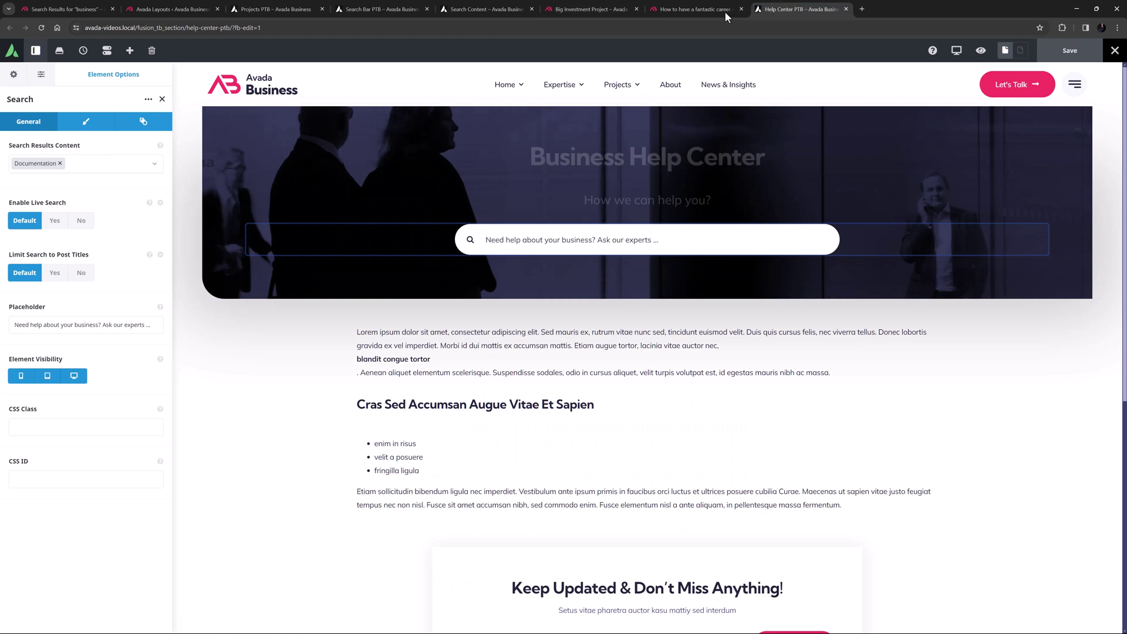
left_click(846, 9)
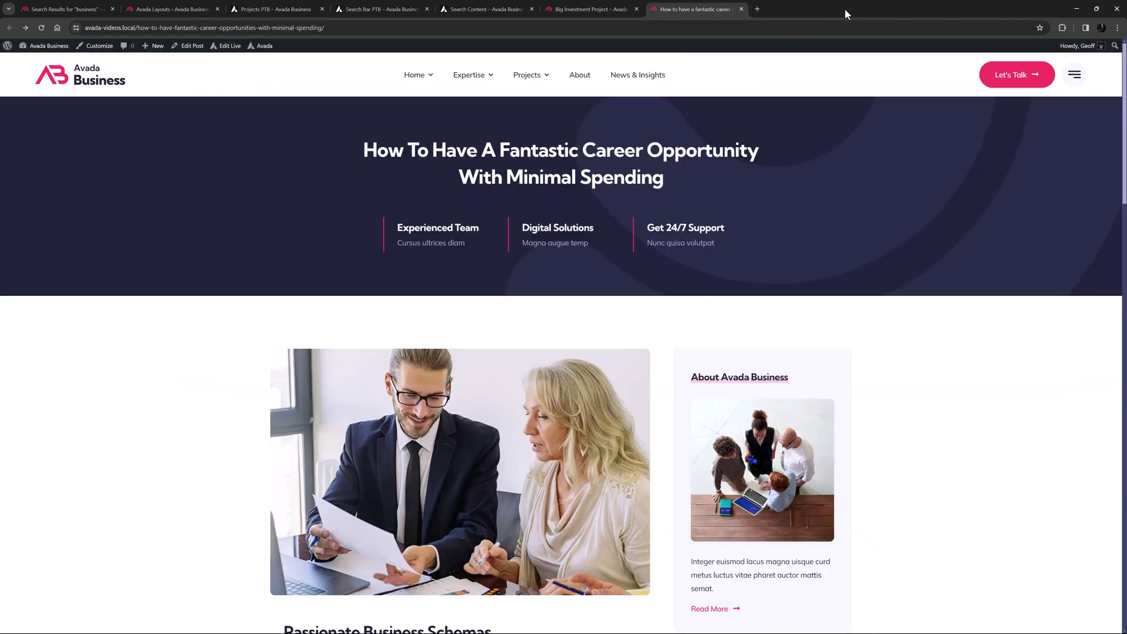
left_click(367, 7)
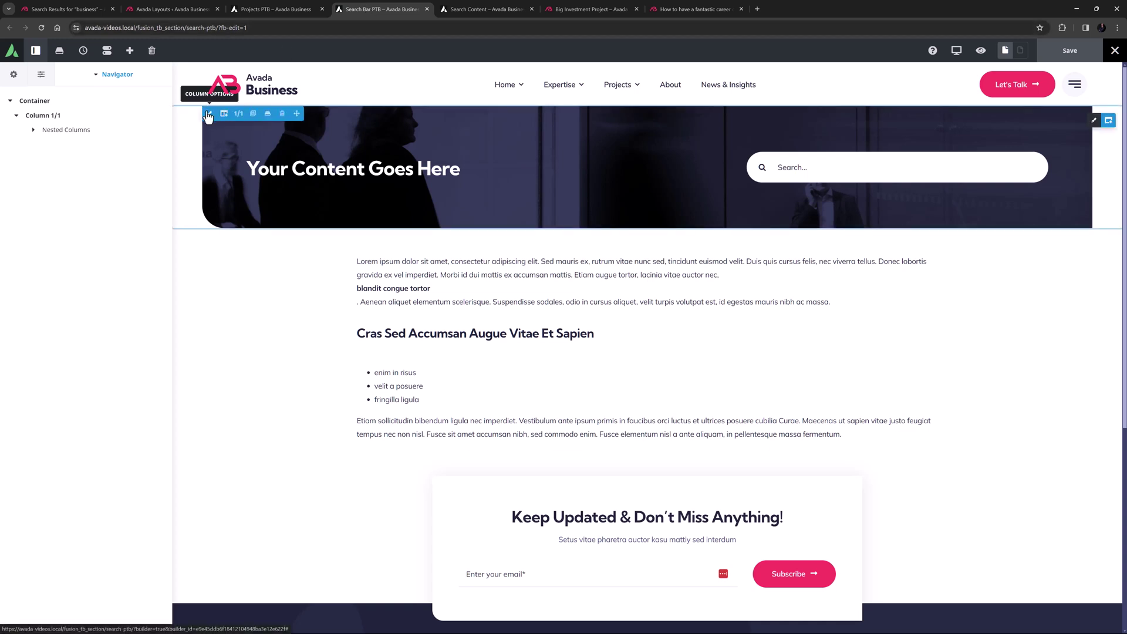
- Clone the title bar column twice and keep the first search bar limited to Posts
left_click(151, 116)
left_click(151, 117)
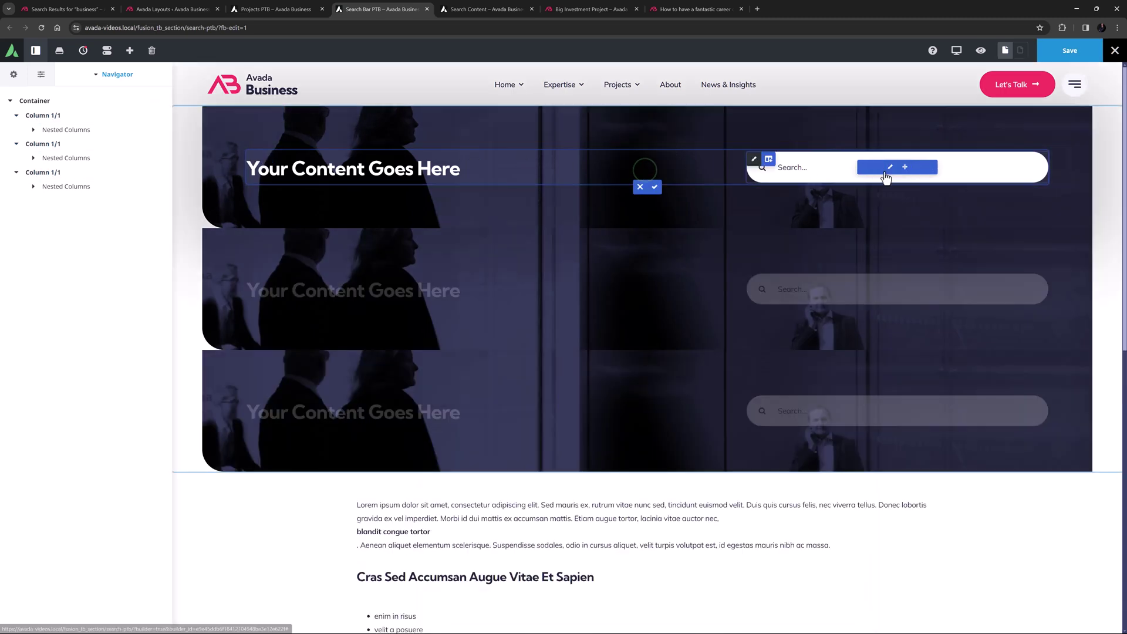
left_click(873, 167)
left_click(82, 163)
left_click(49, 187)
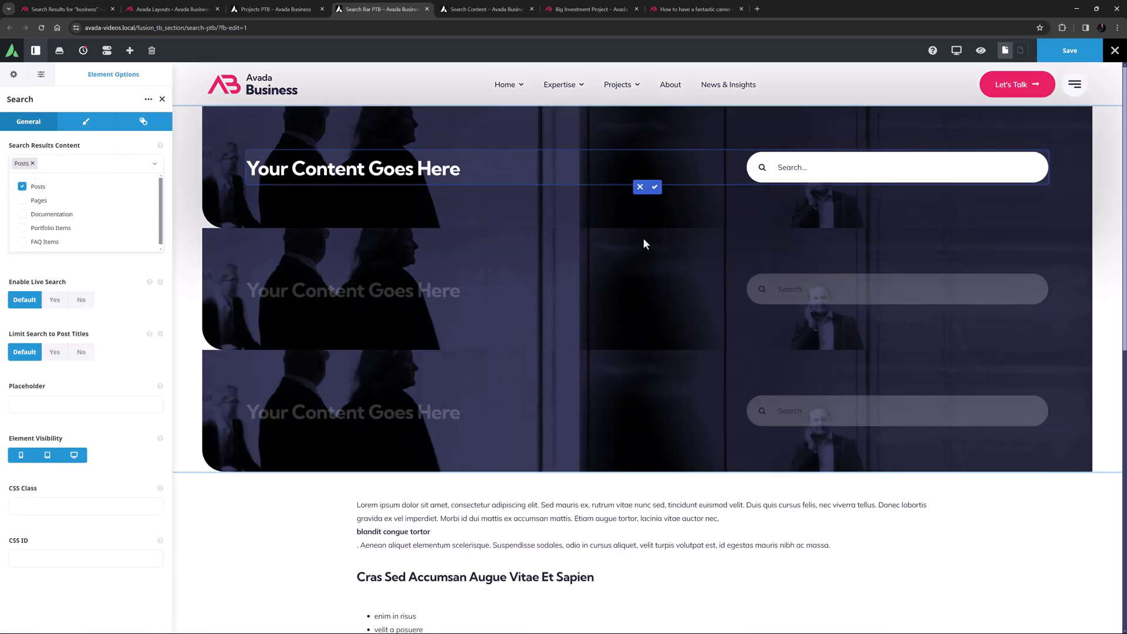
left_click(655, 186)
left_click(713, 293)
- Limit the middle search bar to Portfolio Items and the third to Documentation
left_click(873, 289)
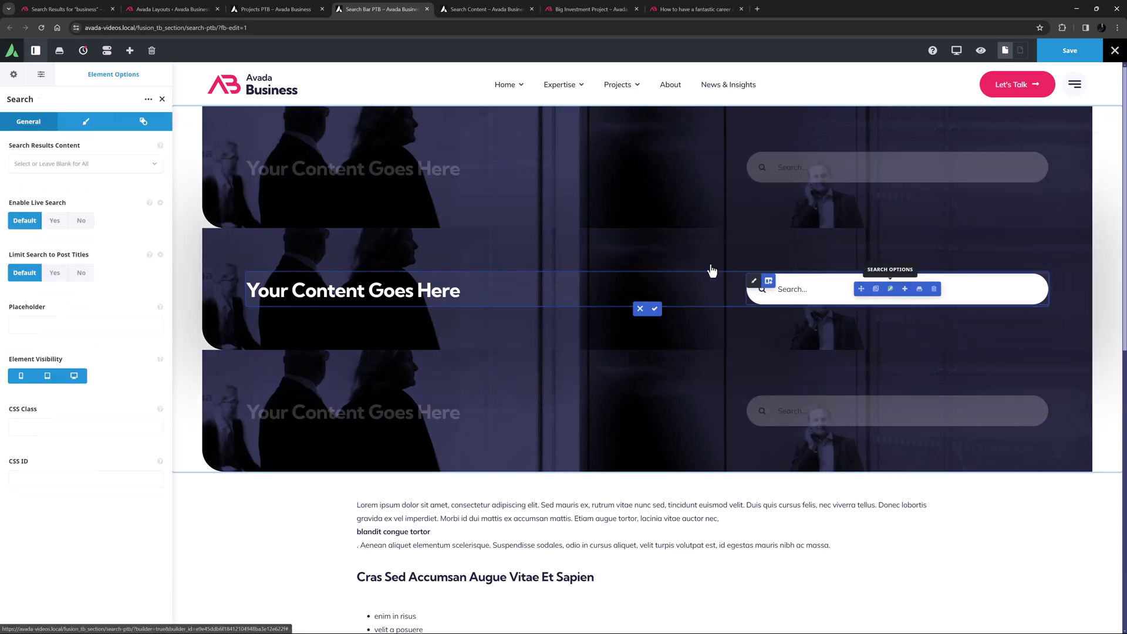
left_click(81, 163)
left_click(51, 226)
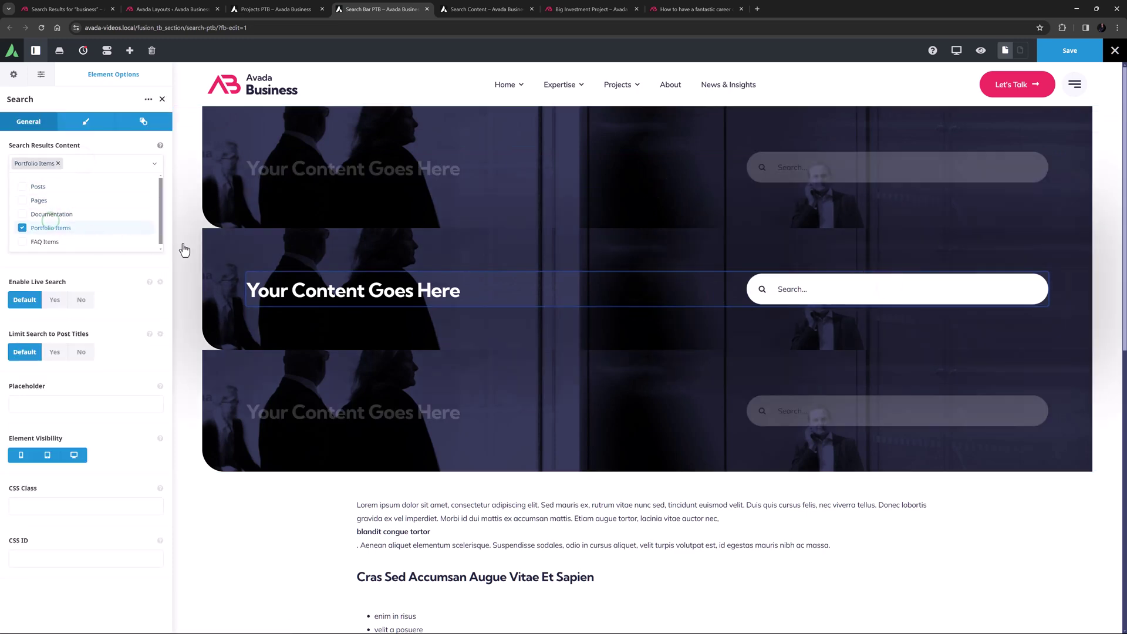
left_click(654, 307)
left_click(644, 410)
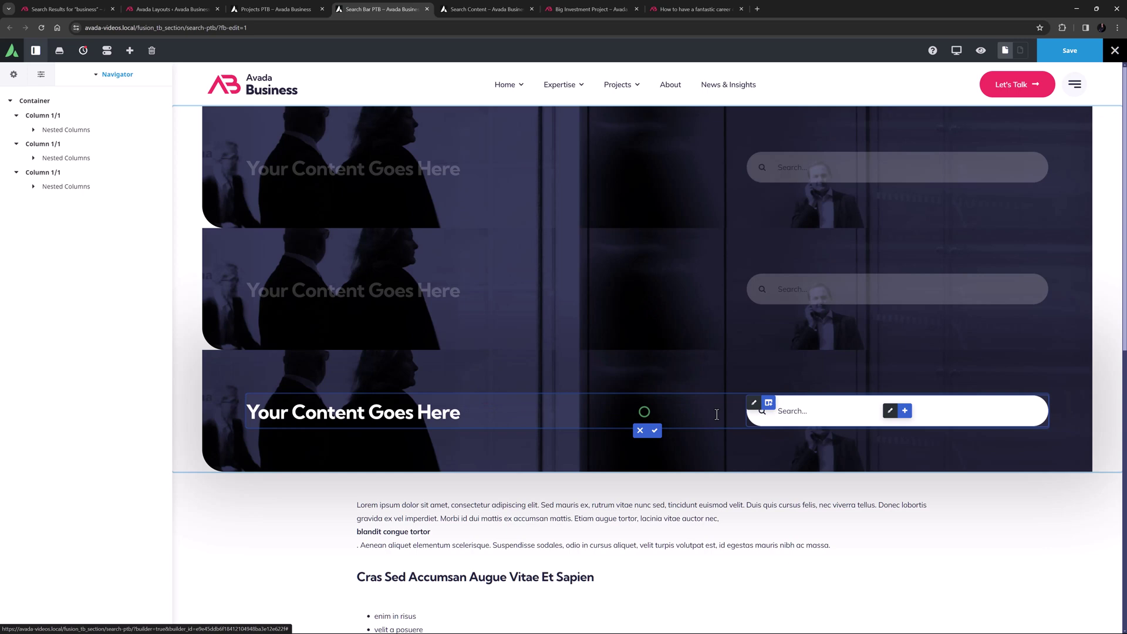
left_click(21, 164)
left_click(22, 213)
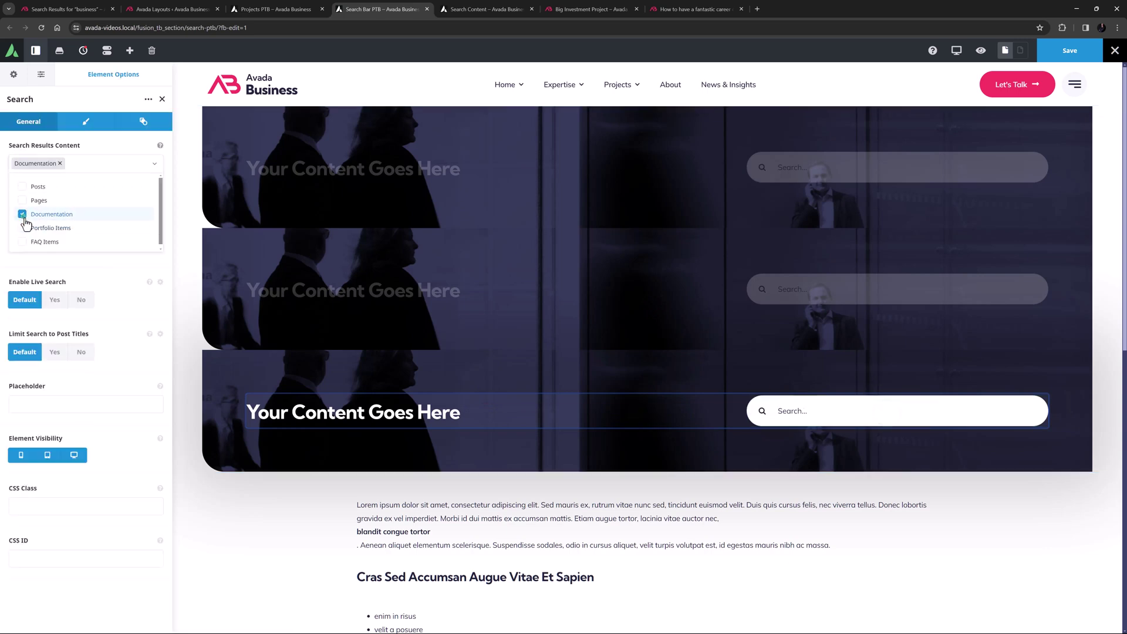
left_click(653, 433)
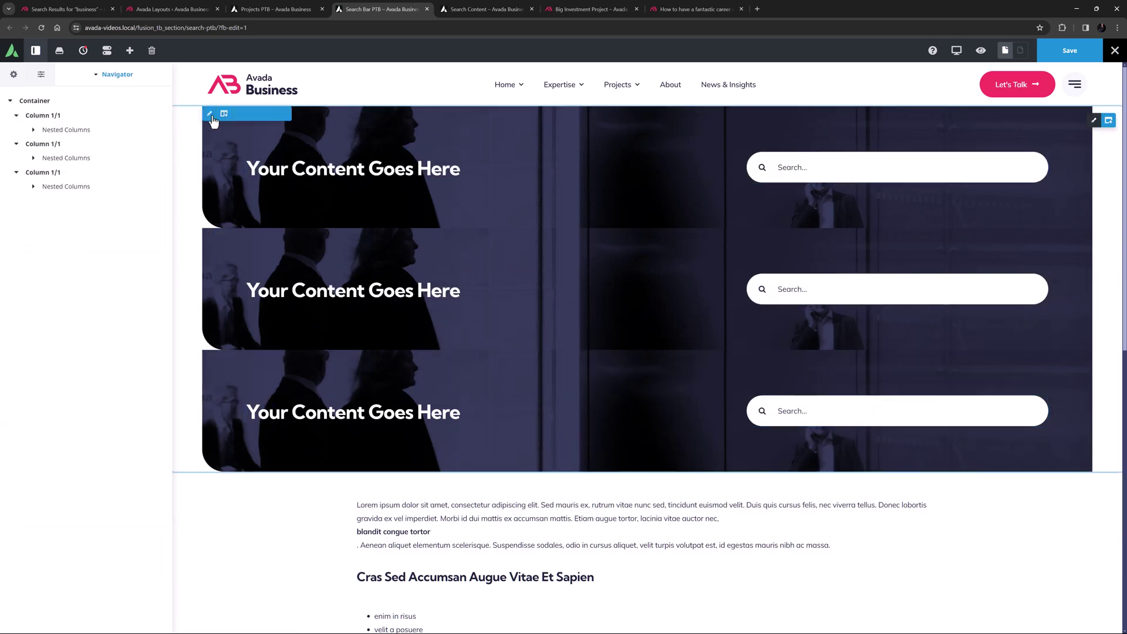
- Make the first column render only when GET variable post_type equals post
left_click(210, 115)
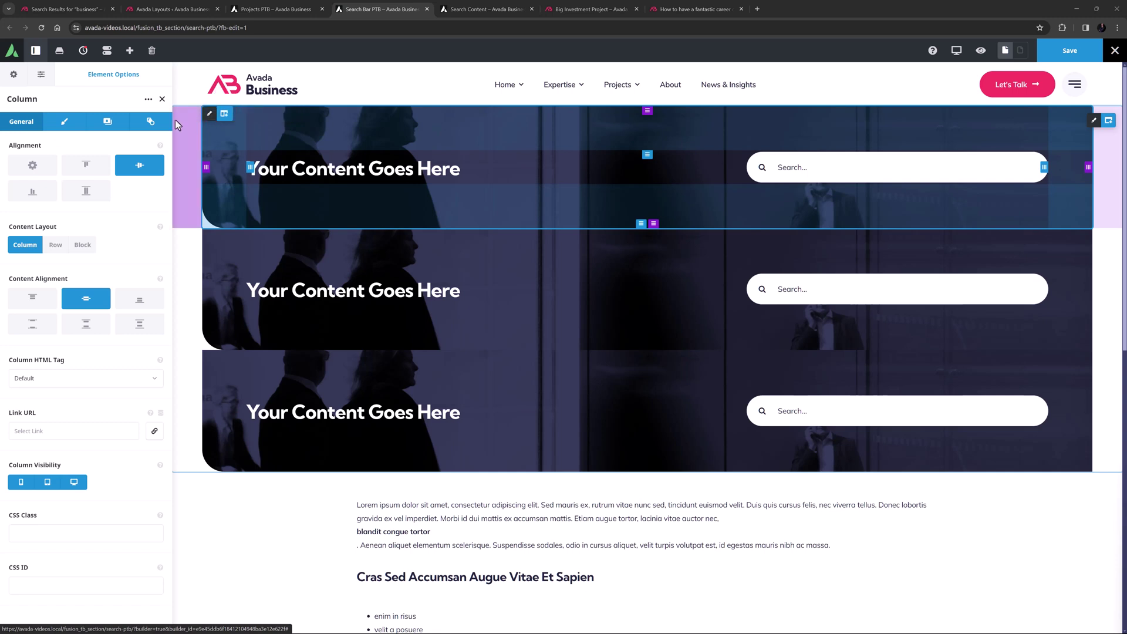
left_click(151, 121)
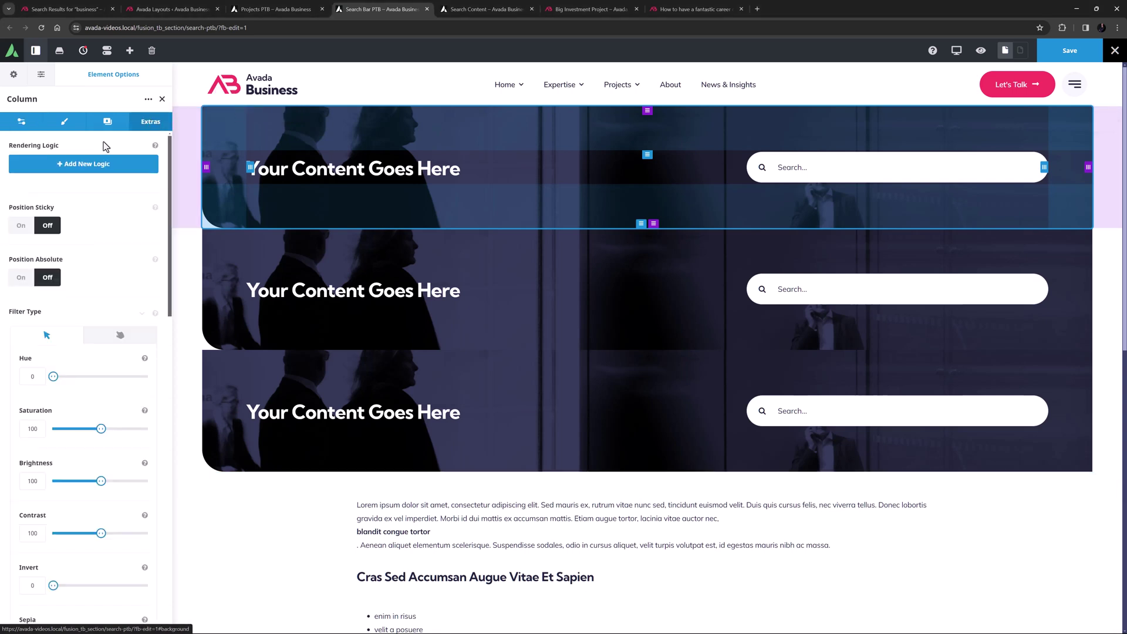
left_click(80, 164)
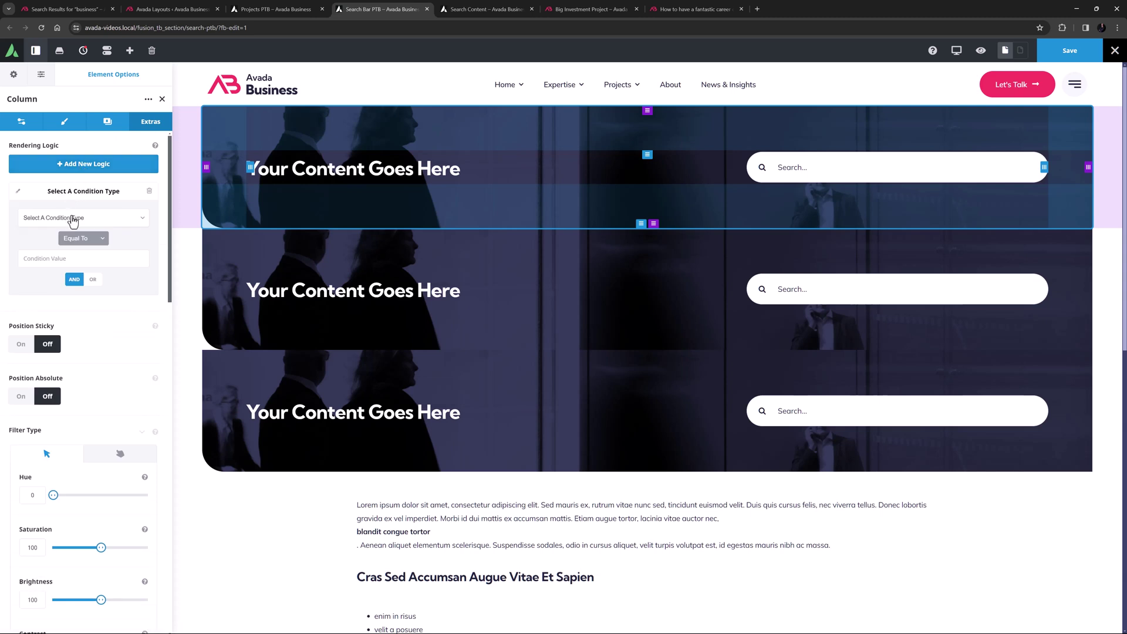
left_click(72, 218)
left_click(68, 233)
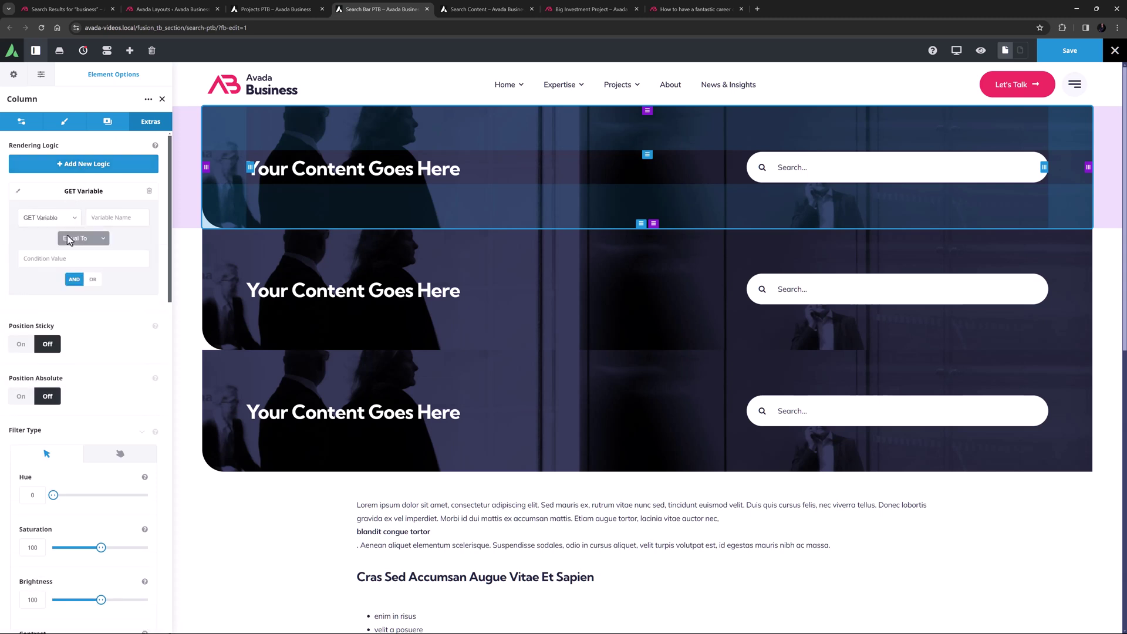
left_click(97, 218)
type("post_type")
left_click(44, 260)
type("post")
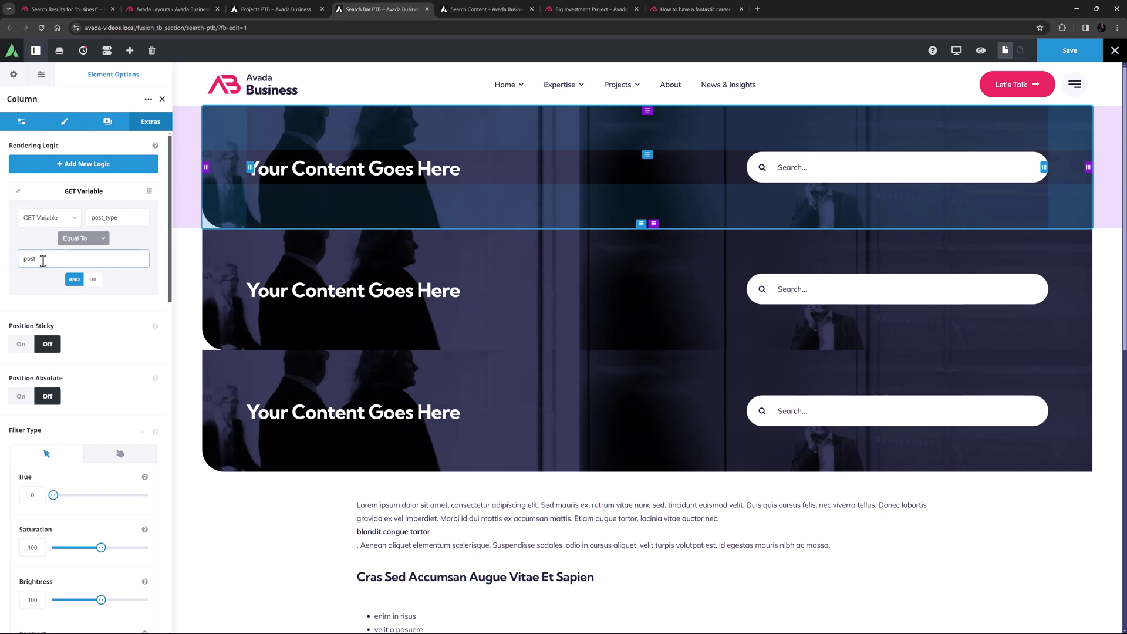
- Give the second column a rendering rule: GET variable post_type equals avada_portfolio
mouse_move(207, 242)
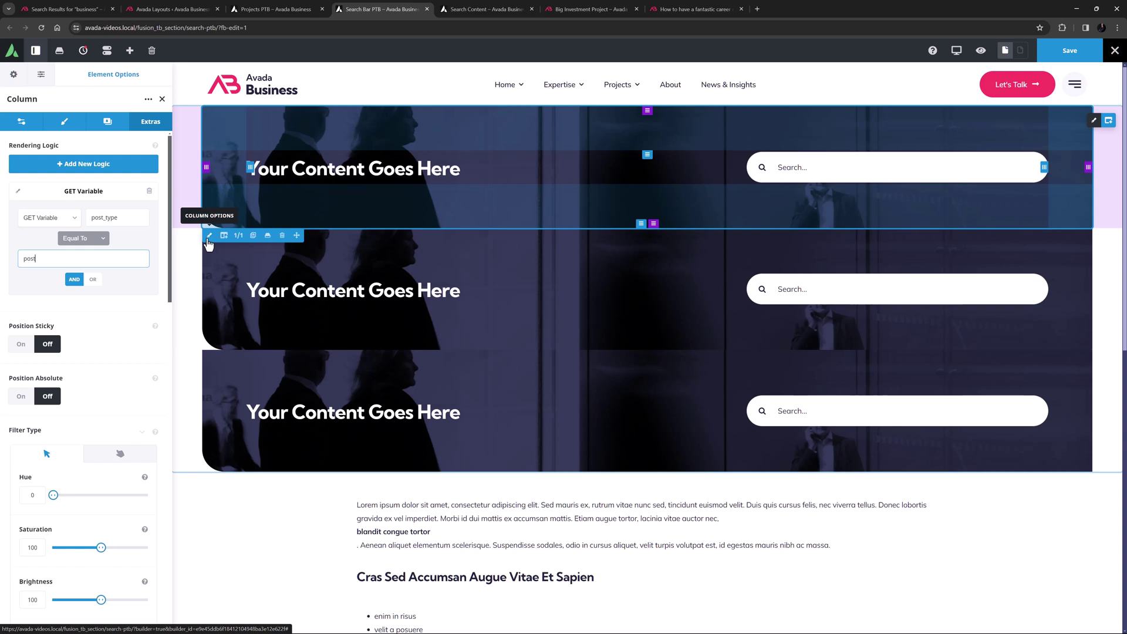
left_click(209, 235)
left_click(150, 121)
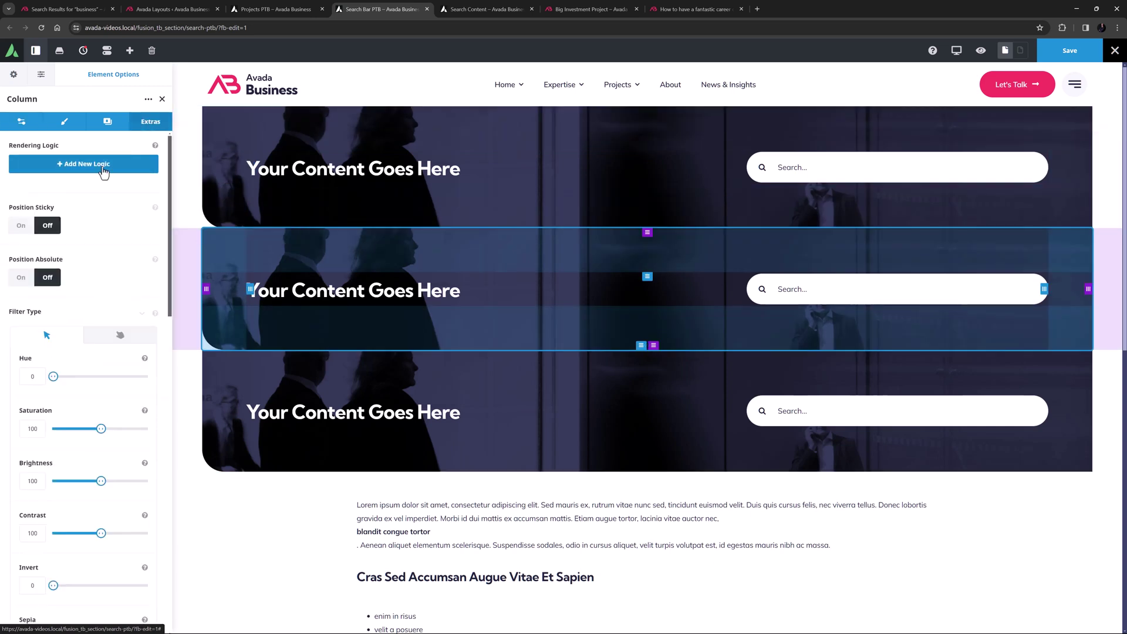
left_click(83, 164)
left_click(70, 218)
left_click(60, 239)
left_click(92, 216)
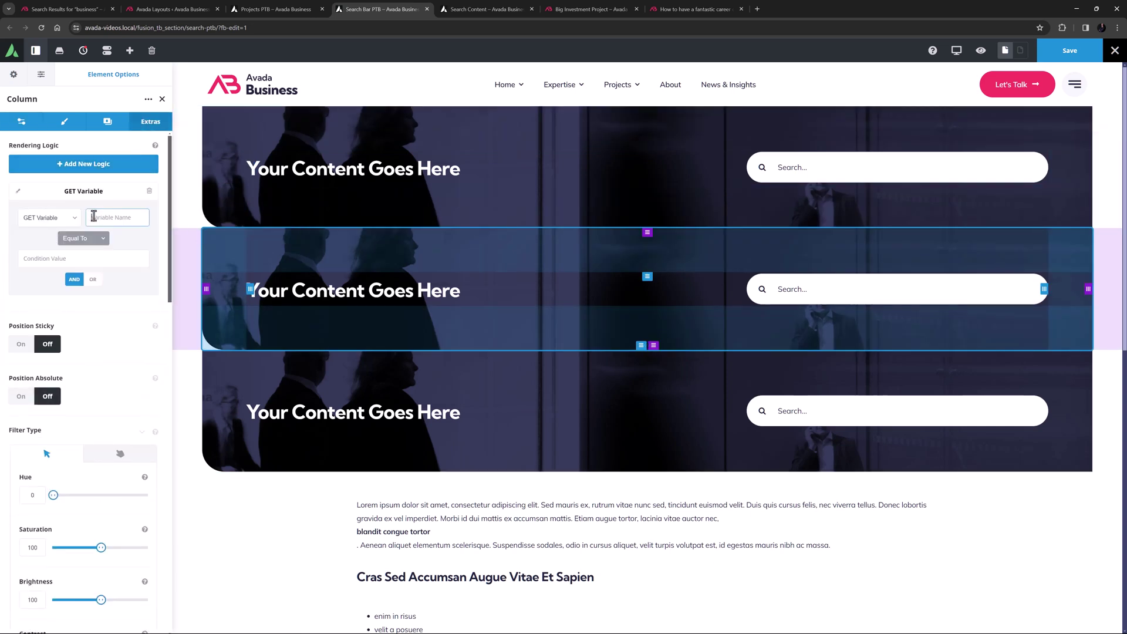
type("post_type")
left_click(74, 256)
type("avada_portfolio")
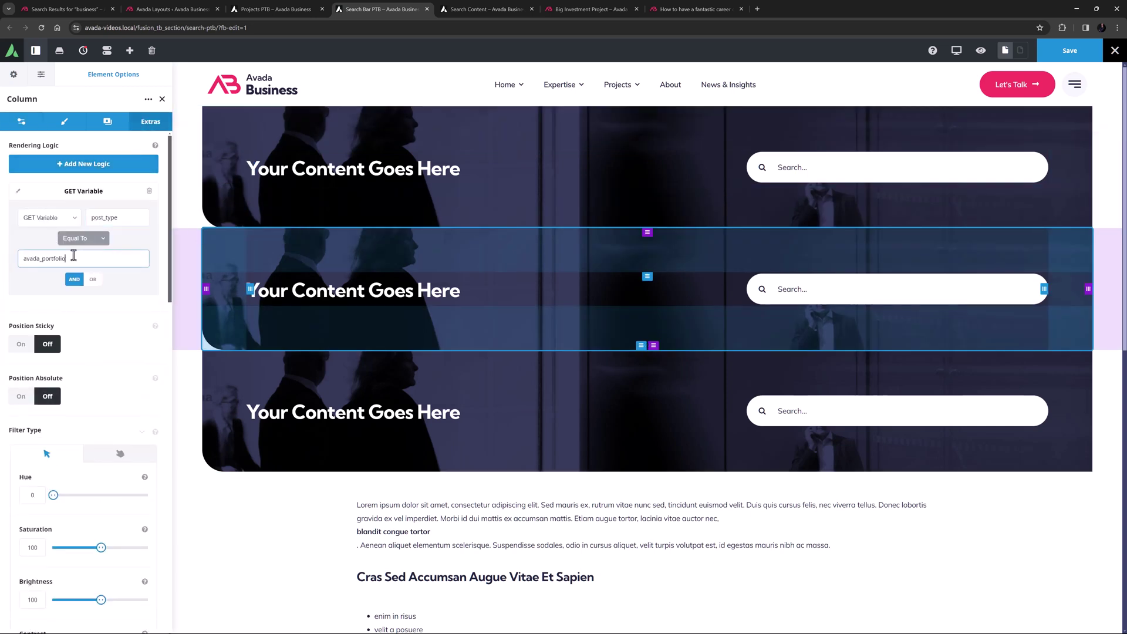
- Give the third column the rule post_type equals documentation, then save the Search Bar PTB
left_click(208, 356)
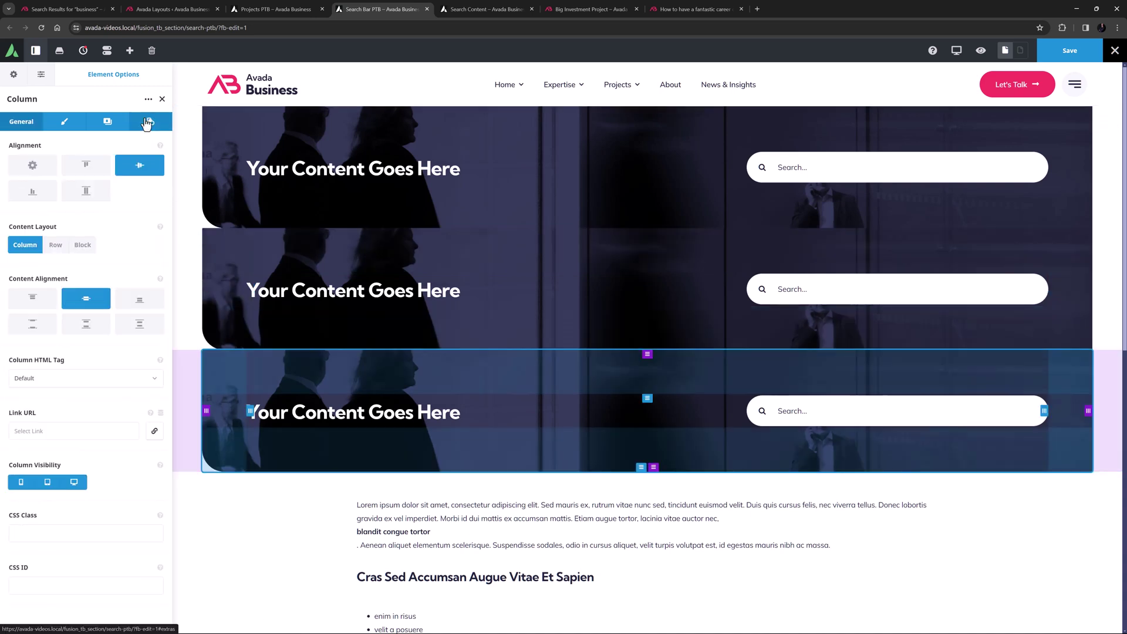
left_click(150, 121)
left_click(83, 164)
left_click(71, 218)
left_click(51, 238)
left_click(97, 217)
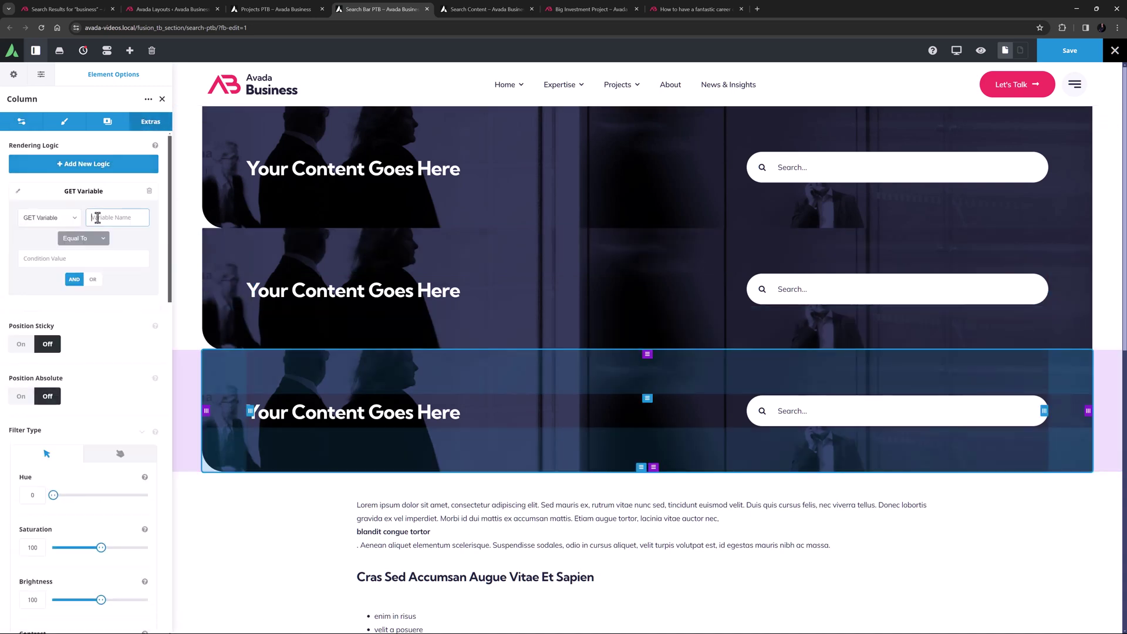
type("post_type")
left_click(72, 259)
type("documentation")
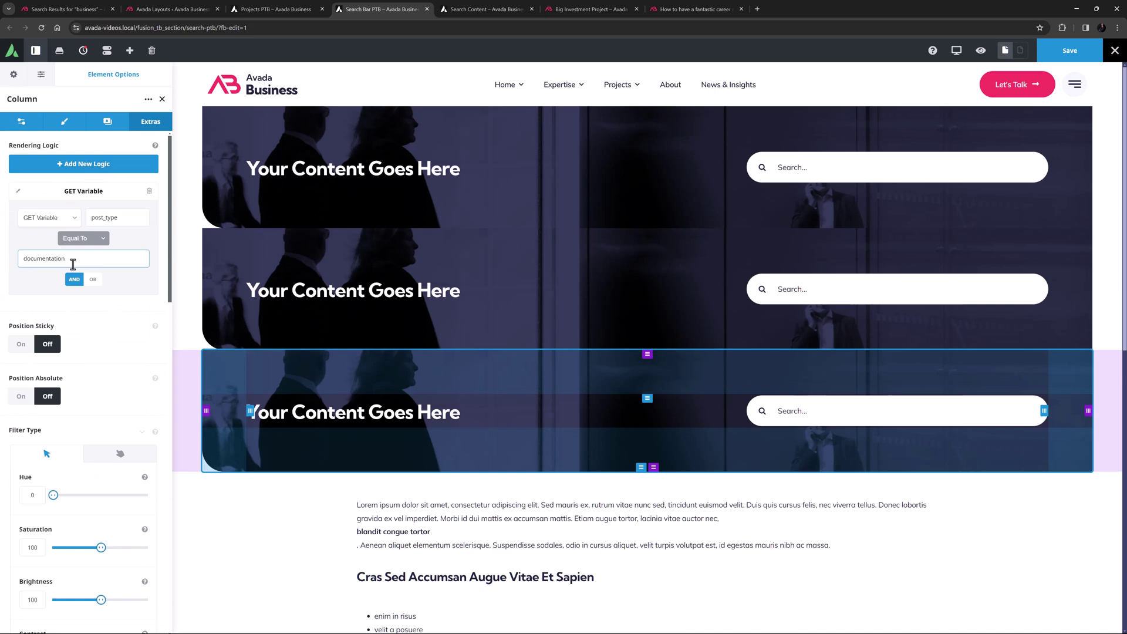
left_click(1059, 54)
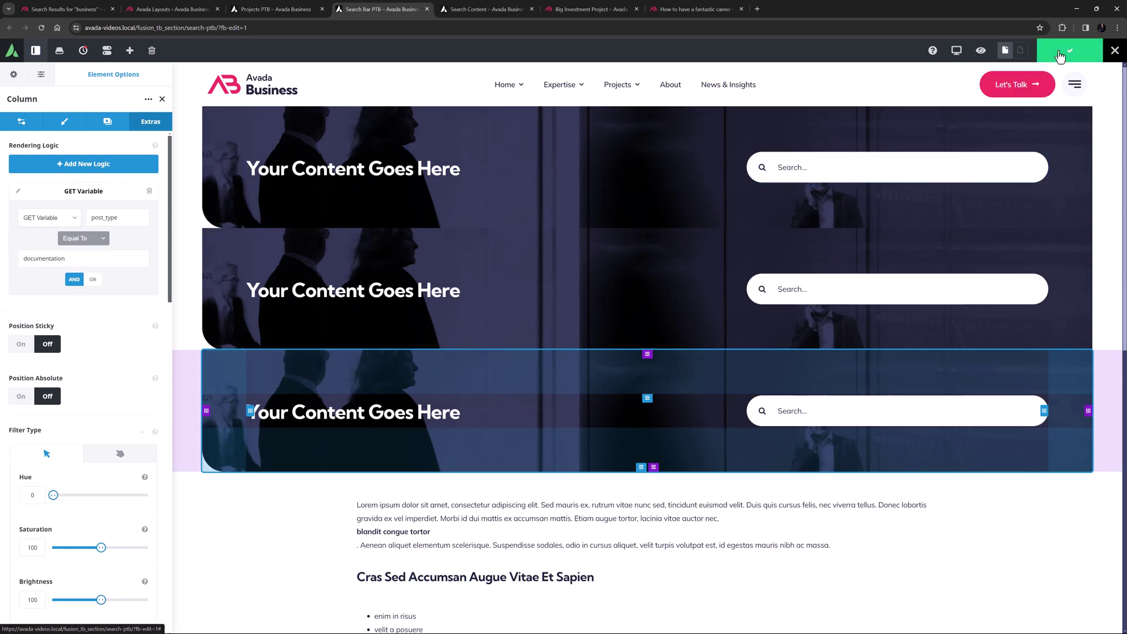
- In Search Content, clone Column 1/1 twice from the Navigator for three Post Card Archives columns
left_click(481, 9)
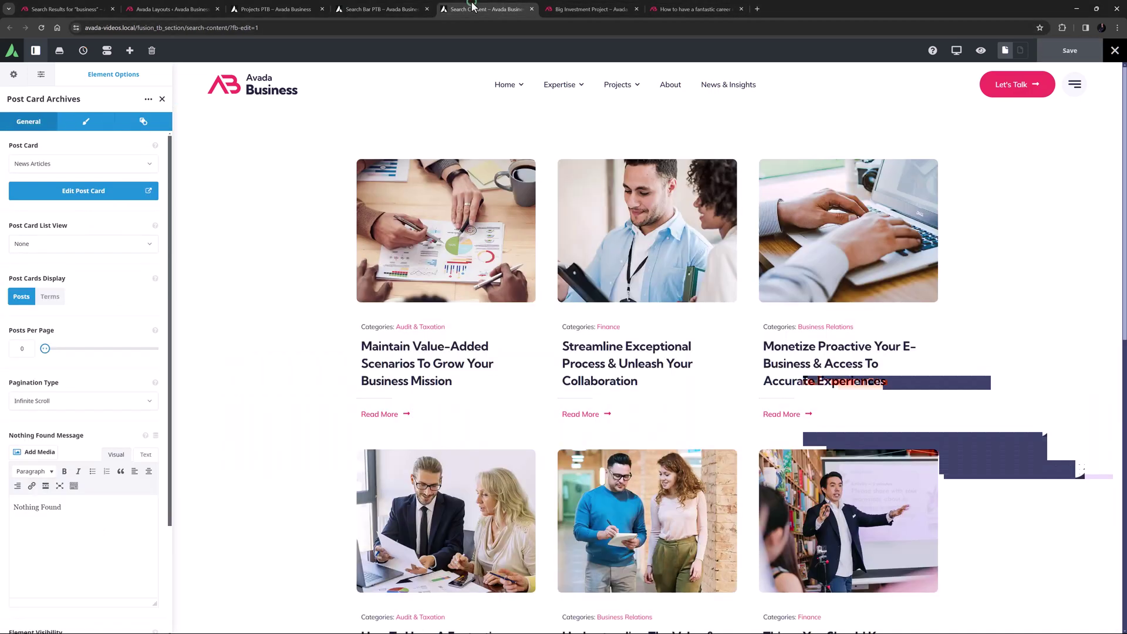
left_click(162, 98)
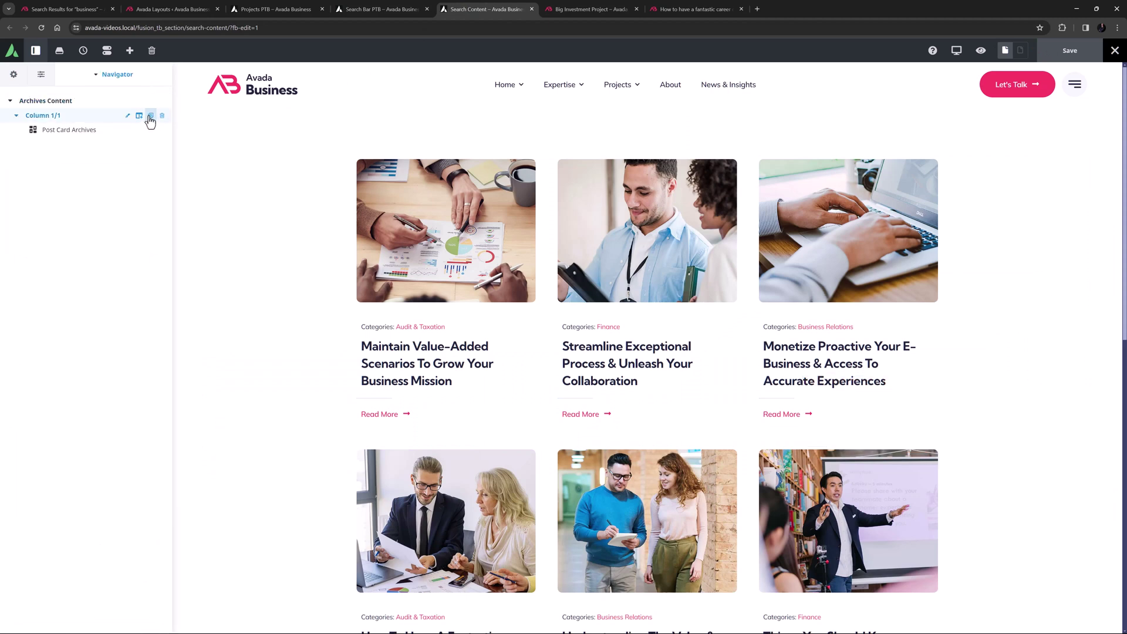
left_click(151, 116)
left_click(151, 116)
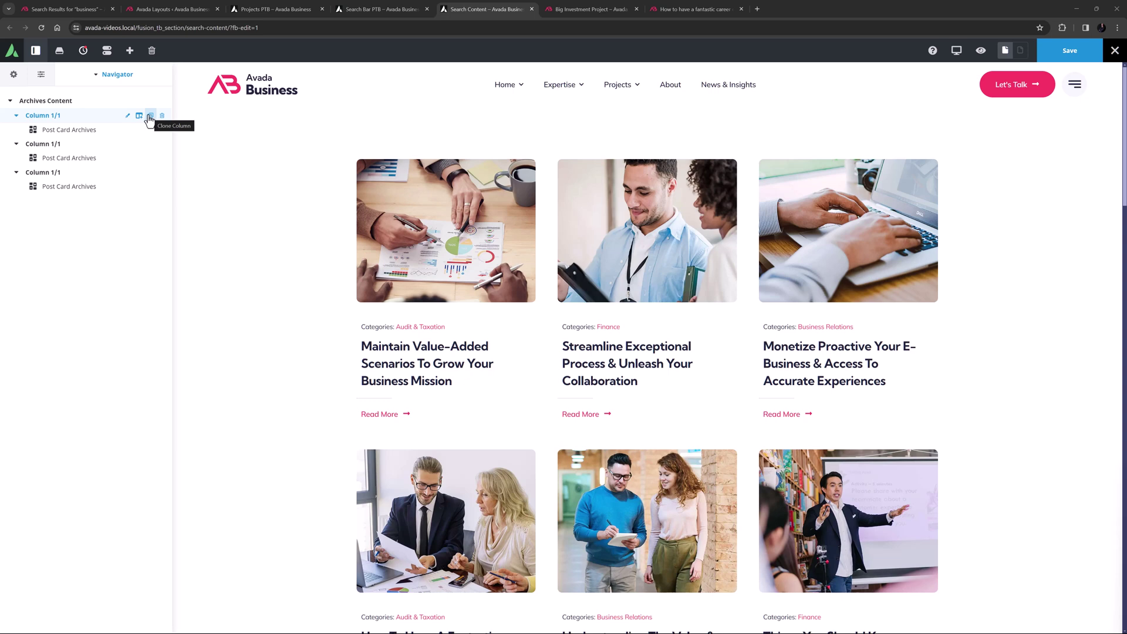
- Give the first column a GET Variable rendering rule: post_type = post
left_click(128, 116)
left_click(151, 120)
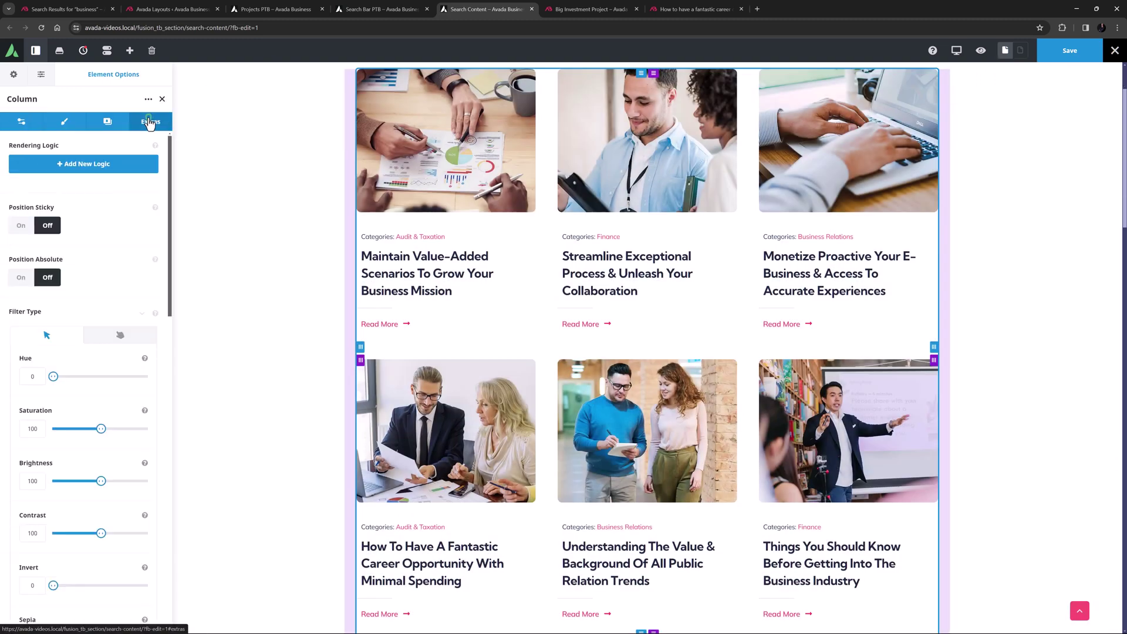
left_click(95, 164)
left_click(76, 217)
left_click(47, 229)
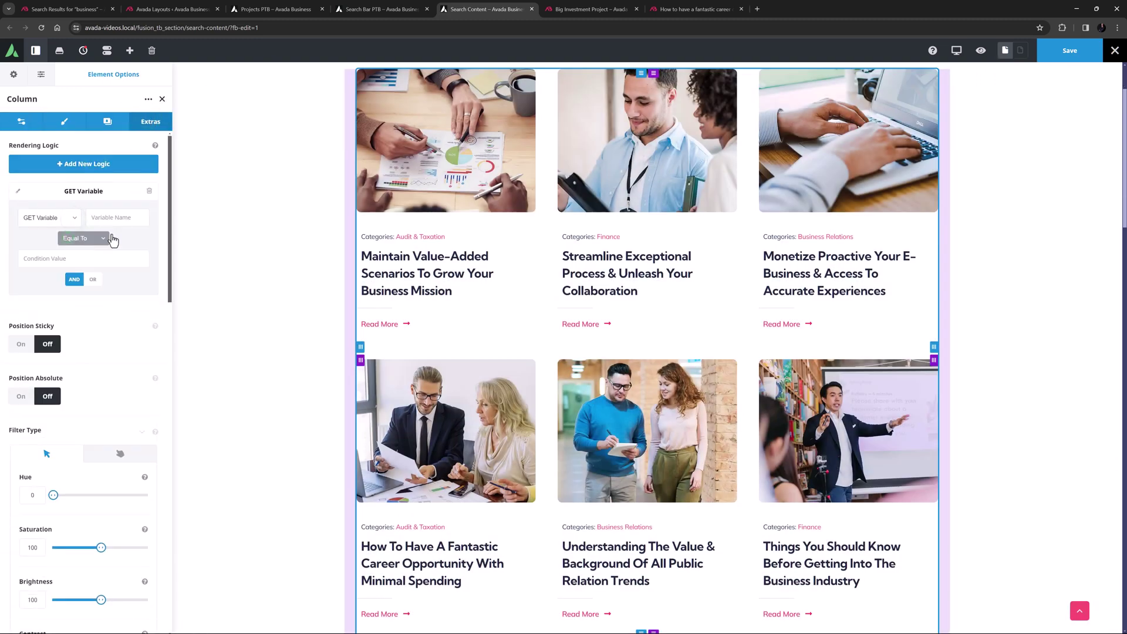
left_click(117, 217)
type("post_type")
left_click(85, 258)
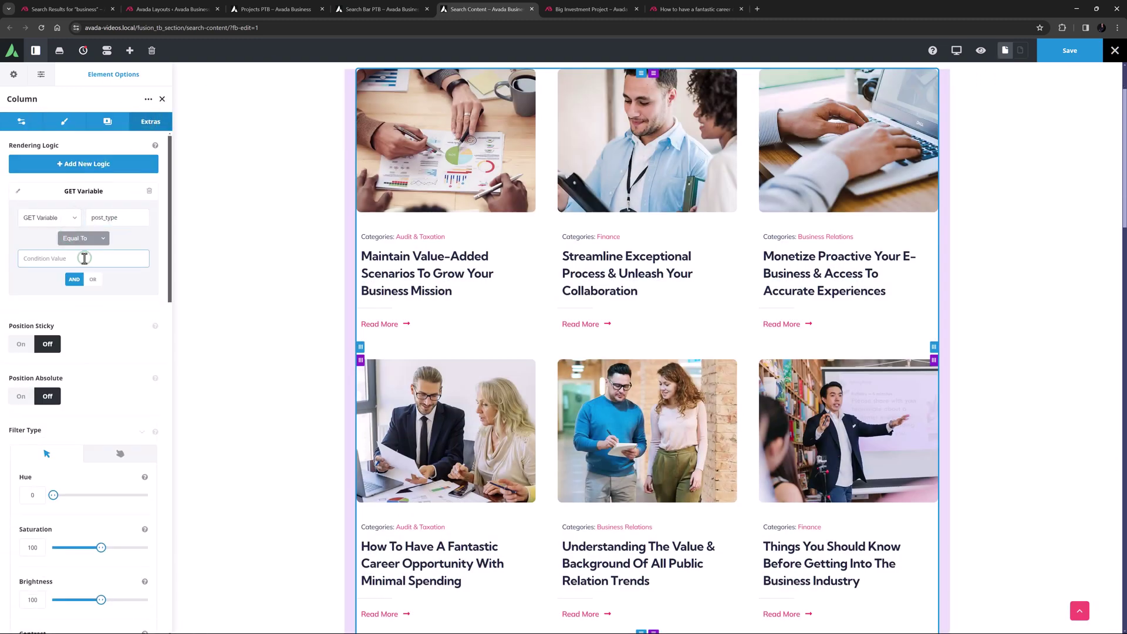
type("post")
left_click(162, 98)
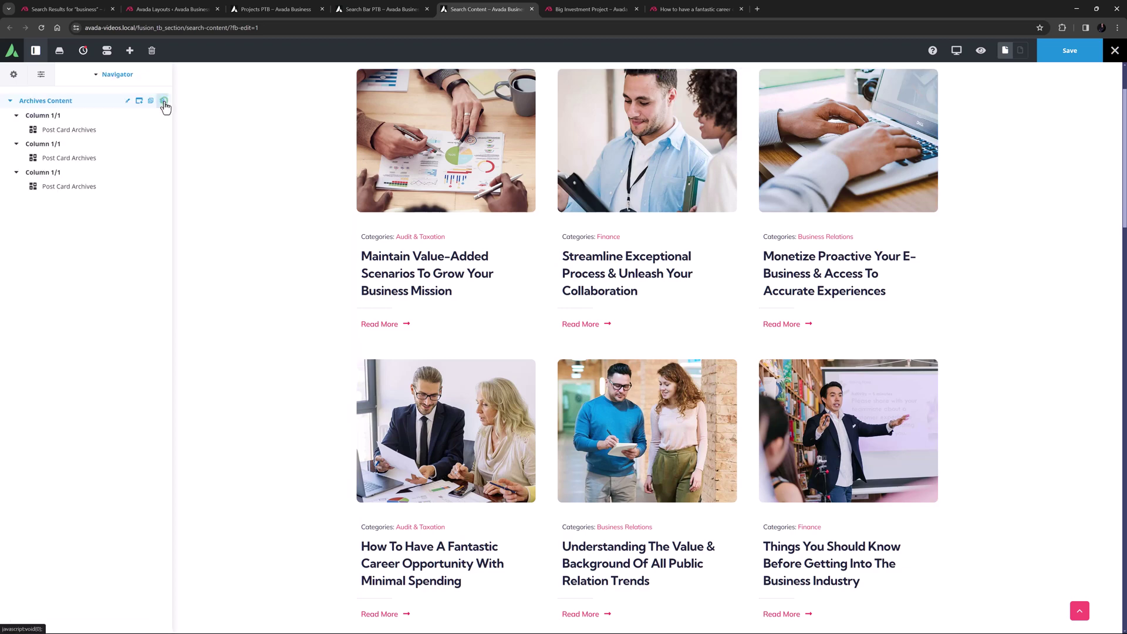
- Set the second column's post card archive to Projects Style 1 with 2 columns
left_click(127, 144)
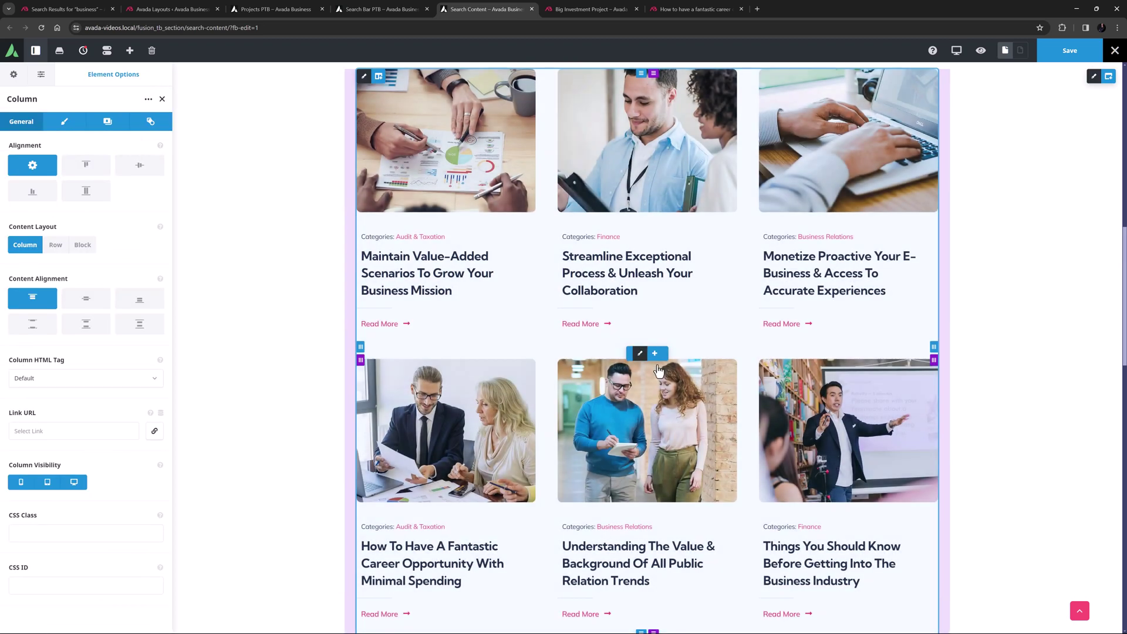
left_click(543, 322)
left_click(71, 170)
left_click(61, 201)
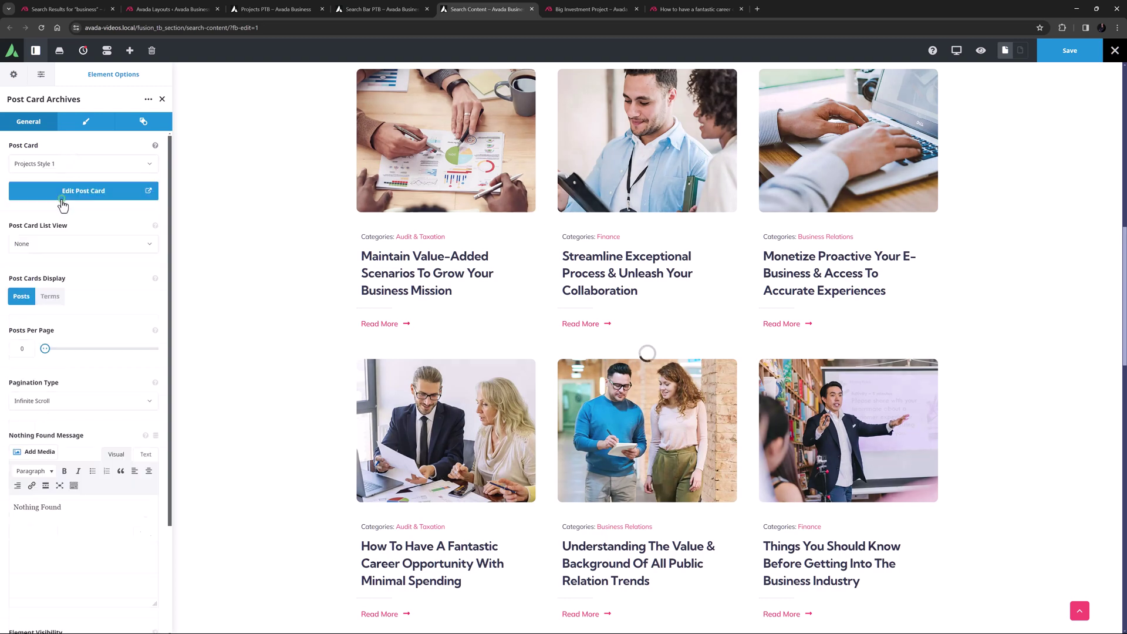
left_click(86, 121)
double_click(22, 297)
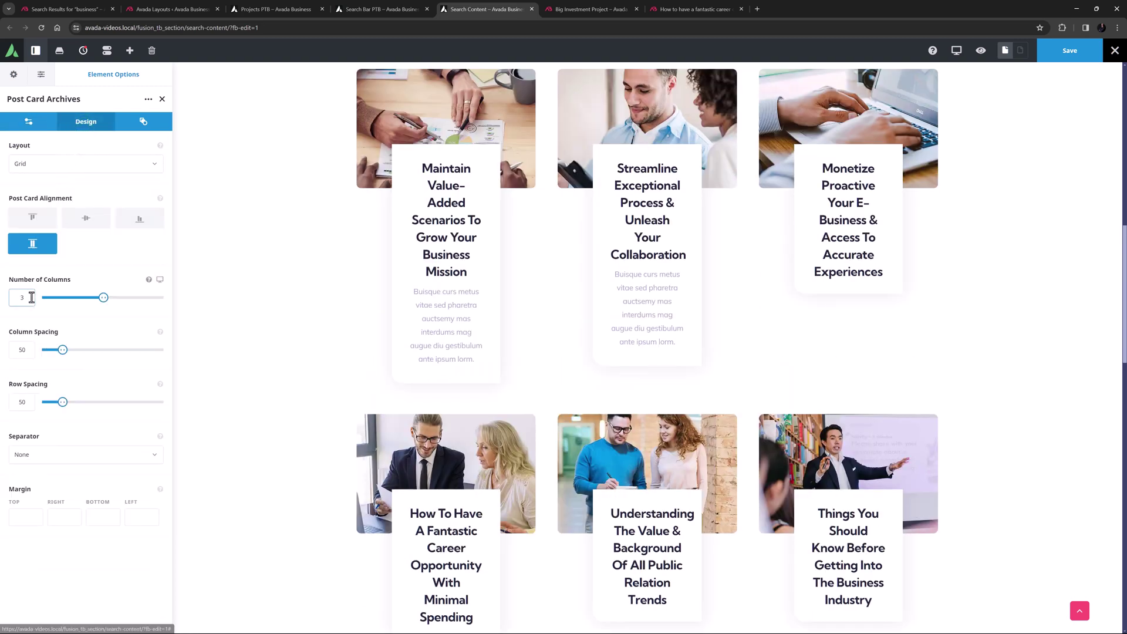
type("2")
left_click(162, 99)
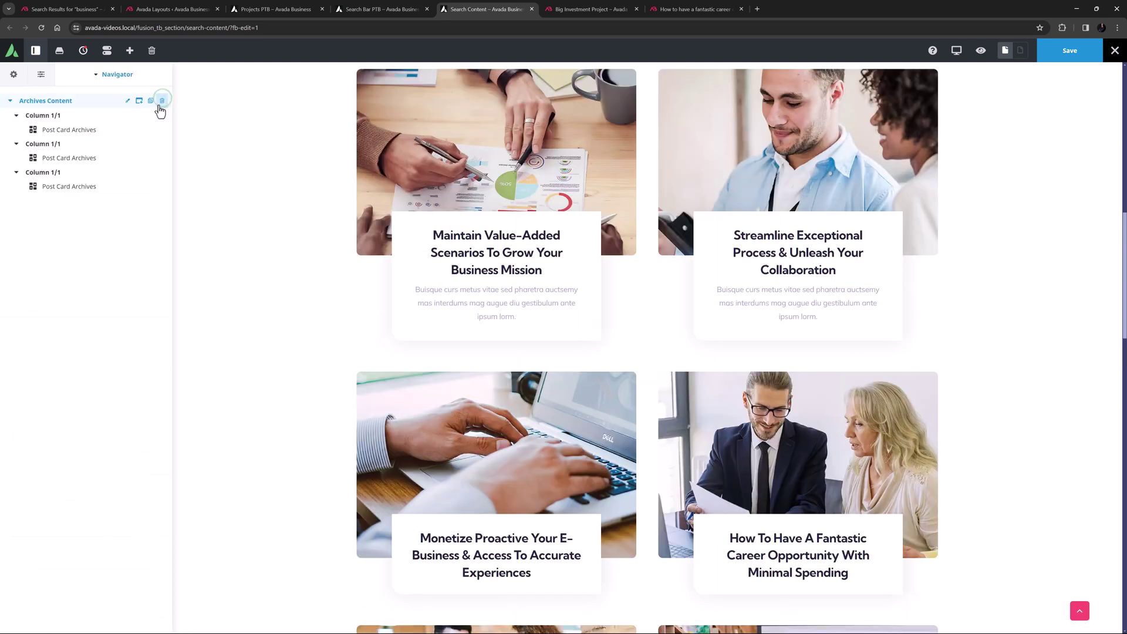
- Render the second column only when GET variable post_type equals avada_portfolio
left_click(130, 144)
left_click(150, 121)
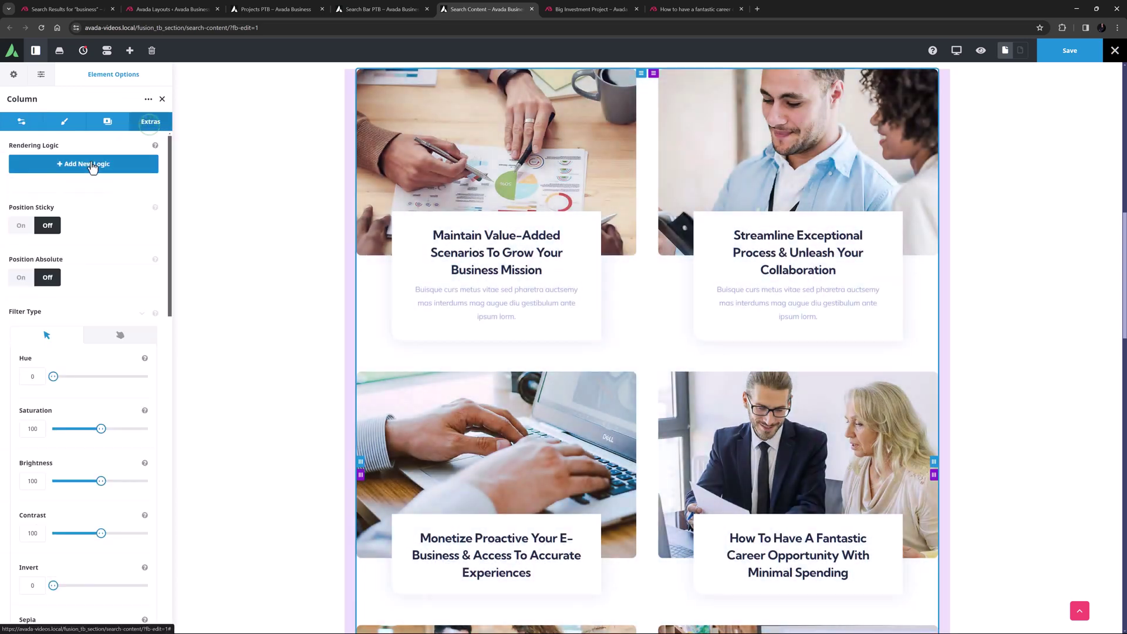
left_click(93, 164)
left_click(55, 216)
left_click(52, 238)
left_click(96, 217)
type("post_type")
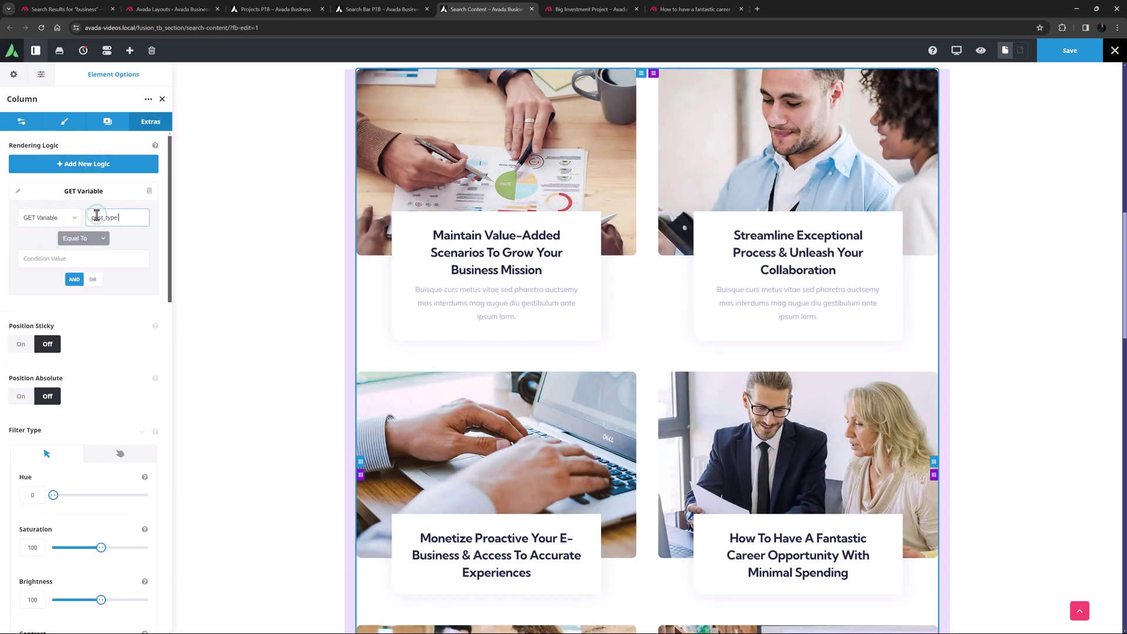
left_click(60, 258)
type("avada_portfolio")
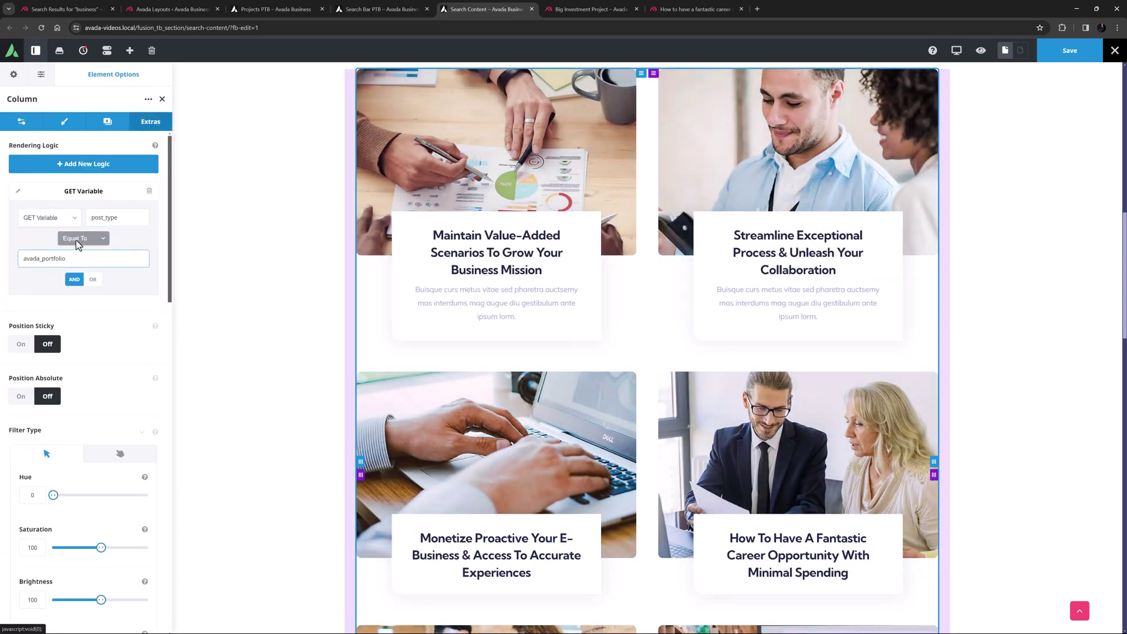
left_click(162, 98)
- Render the third column only when GET variable post_type equals documentation
left_click(127, 186)
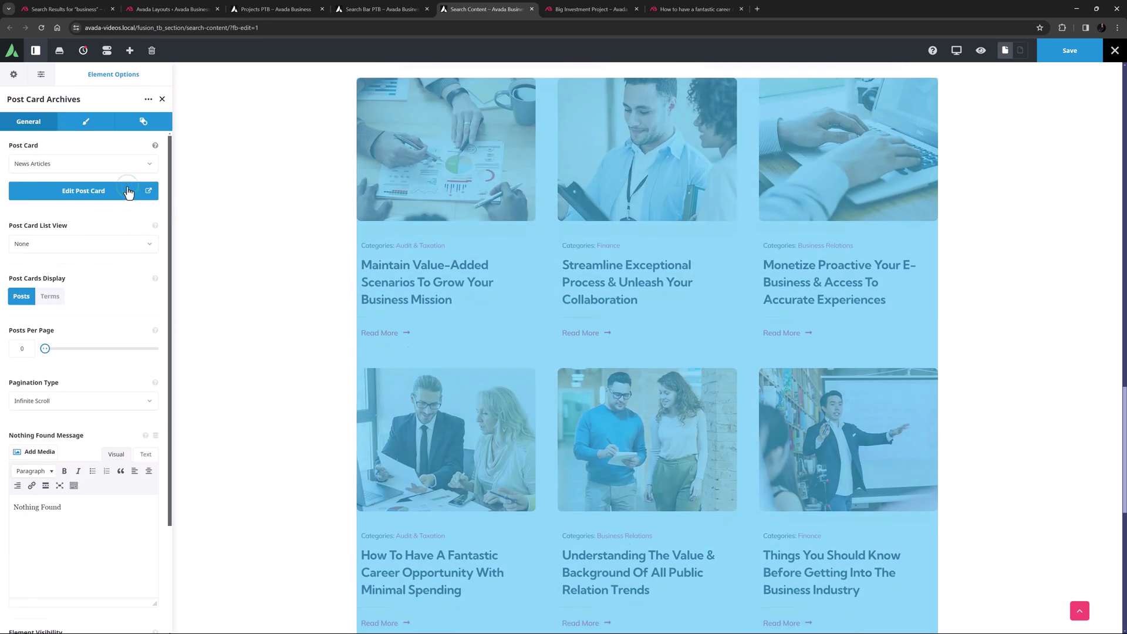
left_click(162, 100)
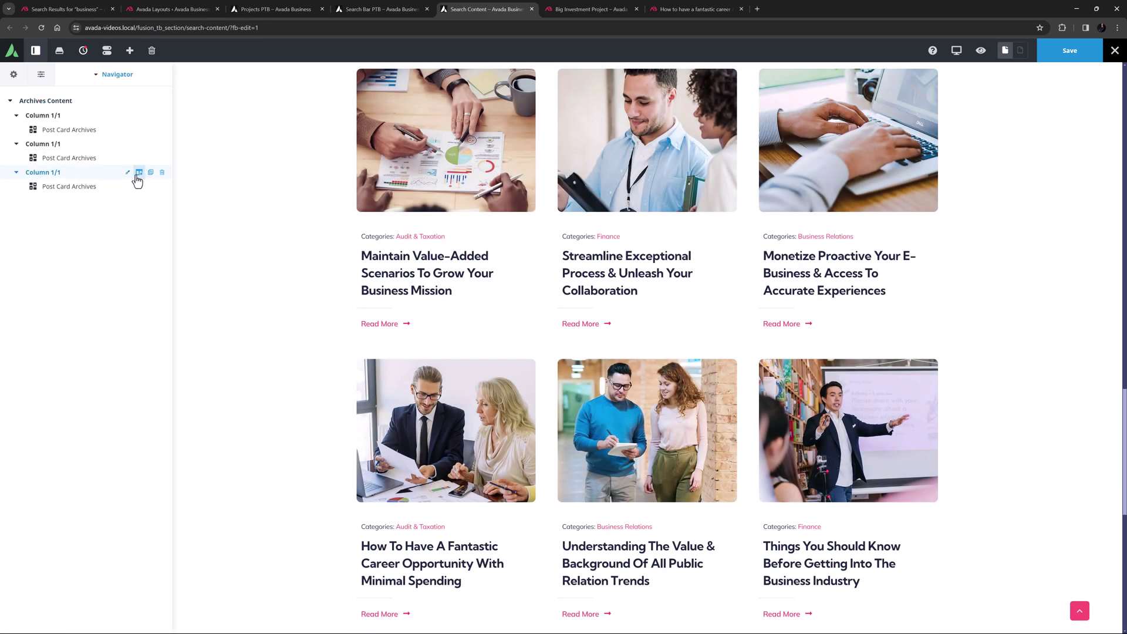
left_click(131, 175)
left_click(150, 122)
left_click(83, 163)
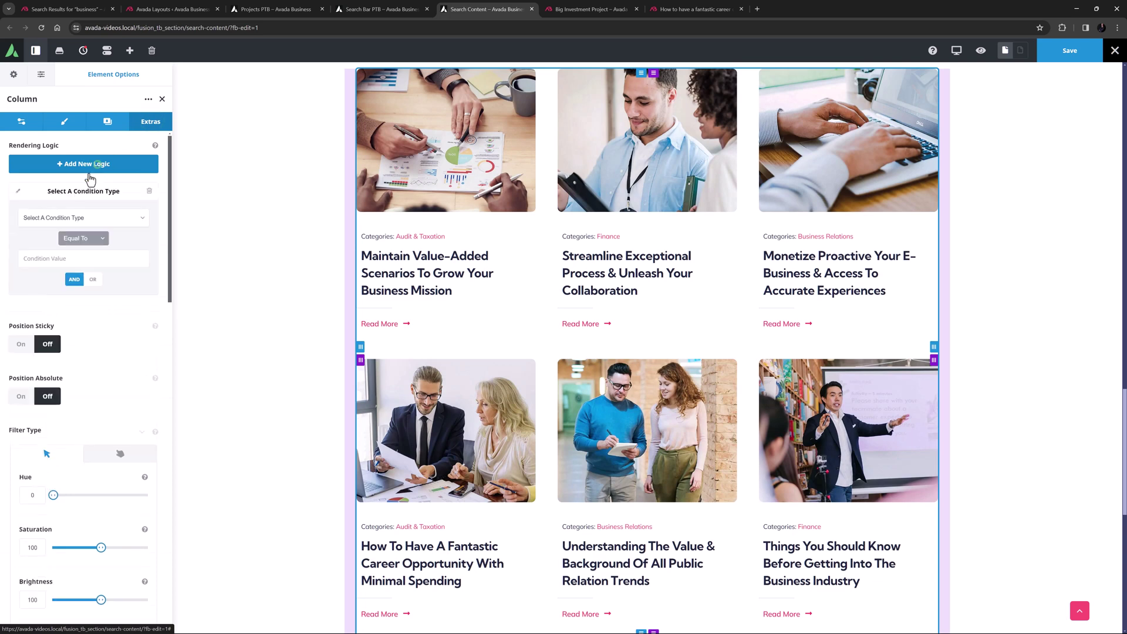
left_click(61, 218)
left_click(61, 237)
left_click(97, 218)
type("post_type")
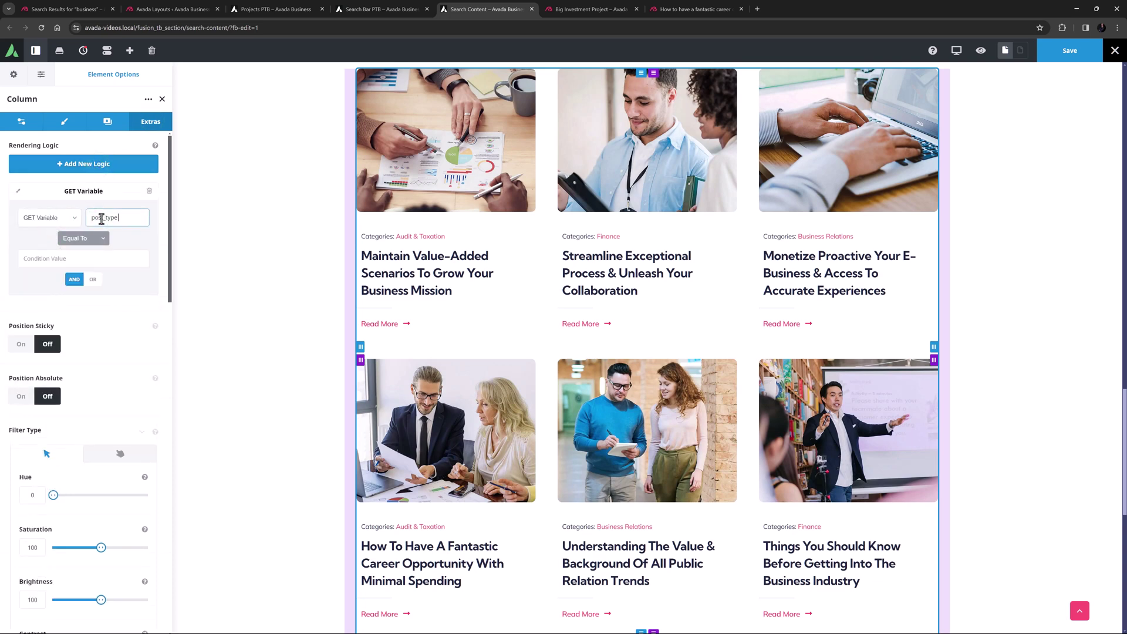
left_click(57, 258)
type("documentation")
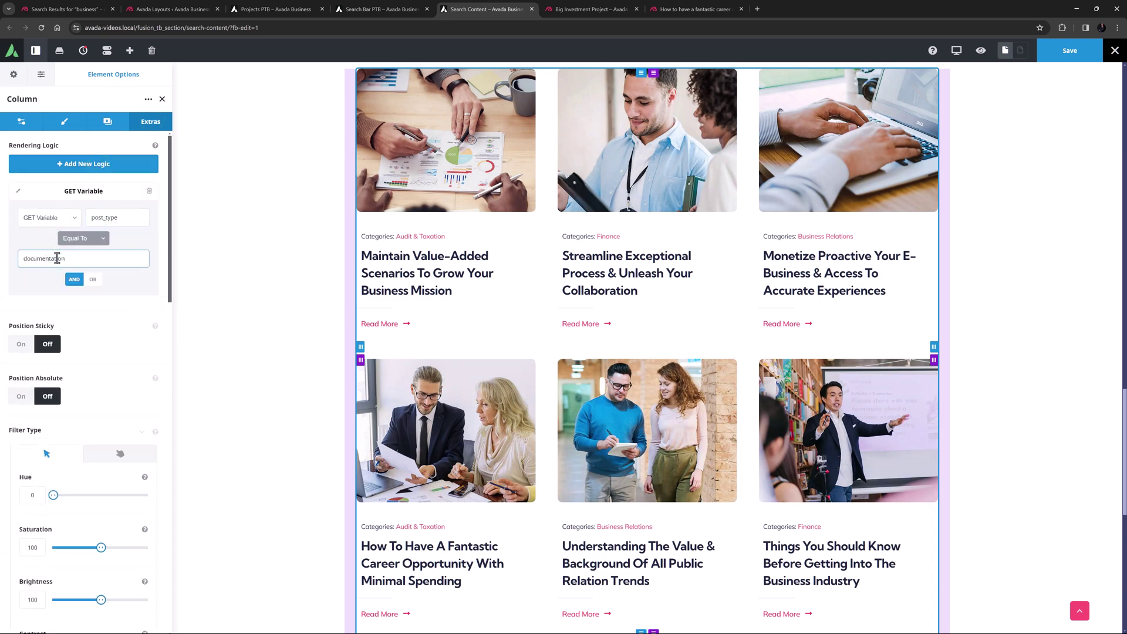
- Save the Search Content layout, then search blog posts for 'business' and review the results
left_click(1047, 52)
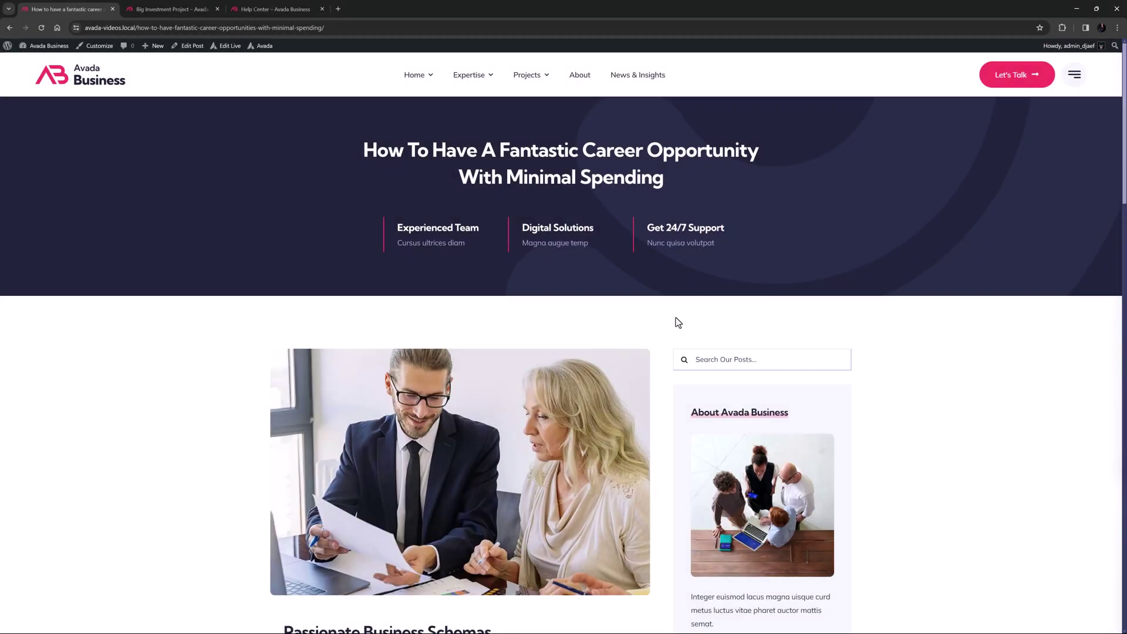
left_click(720, 361)
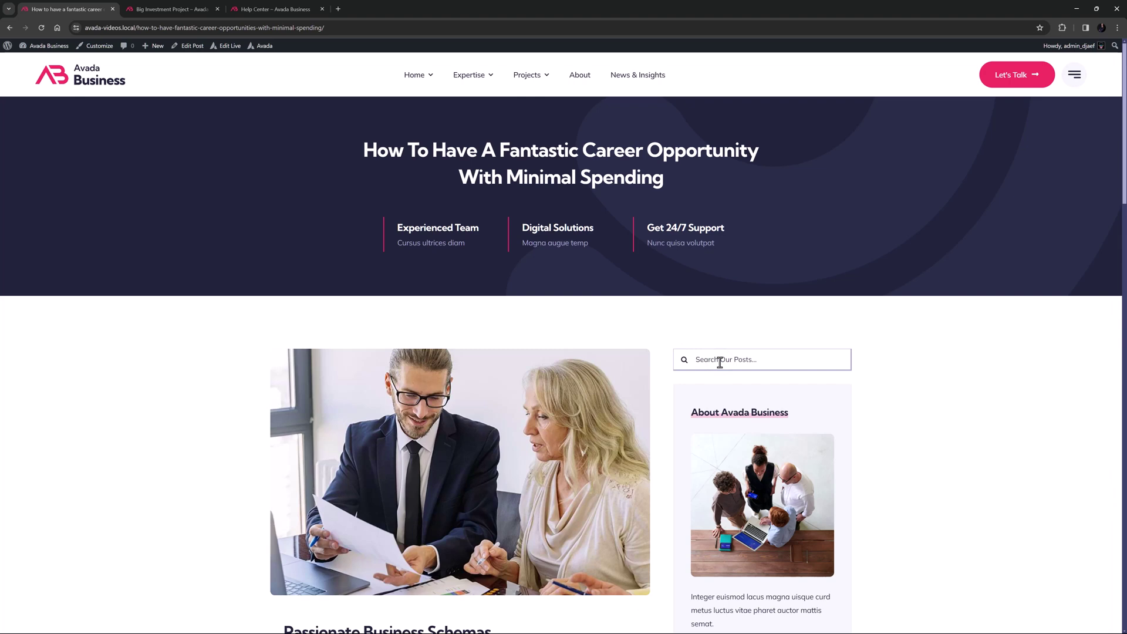
type("business")
key("Return")
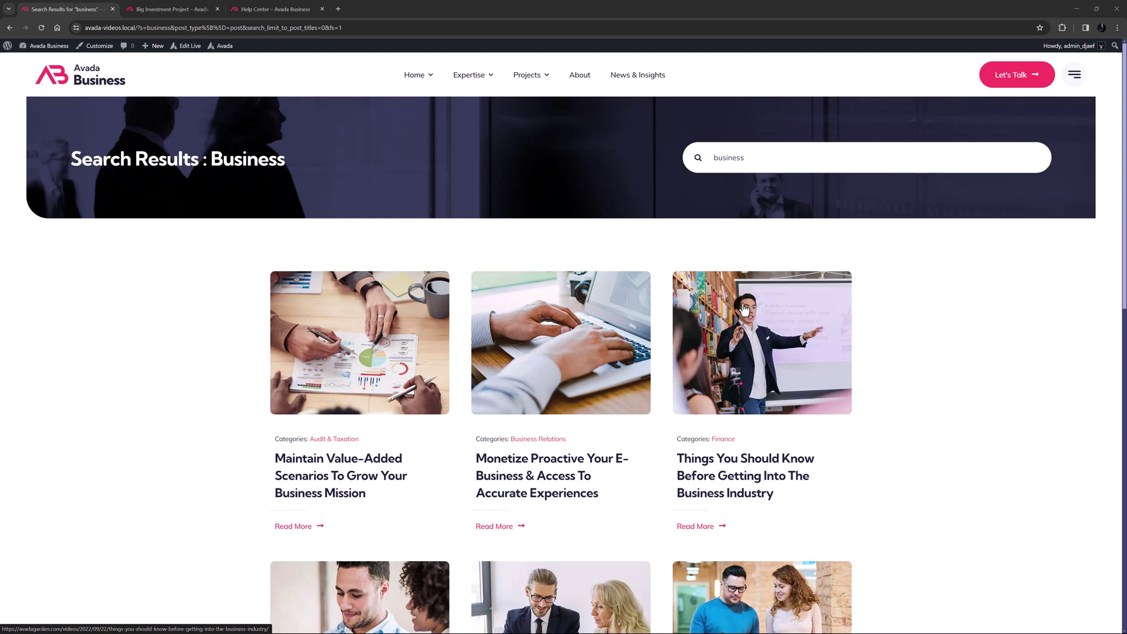
scroll(744, 309, "down", 8)
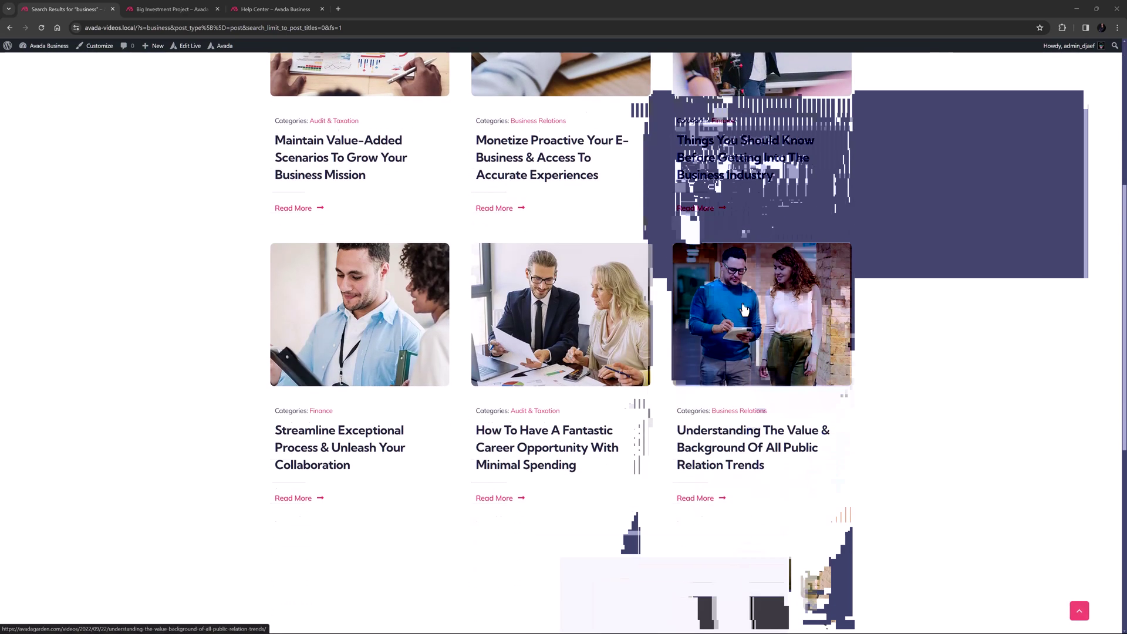
scroll(743, 306, "up", 6)
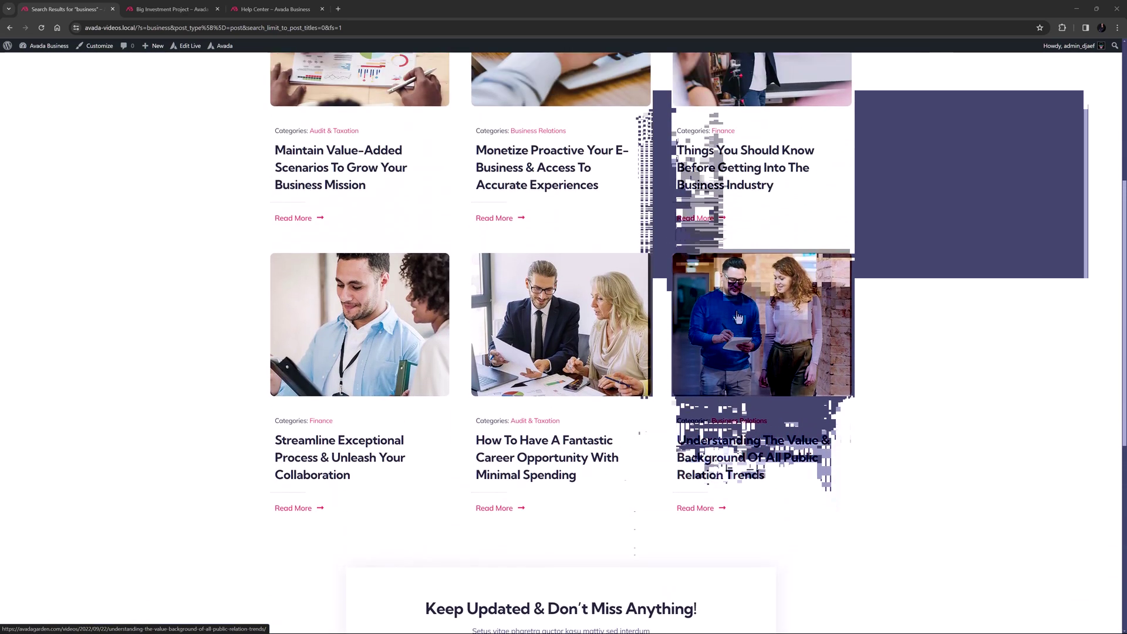
scroll(737, 316, "up", 2)
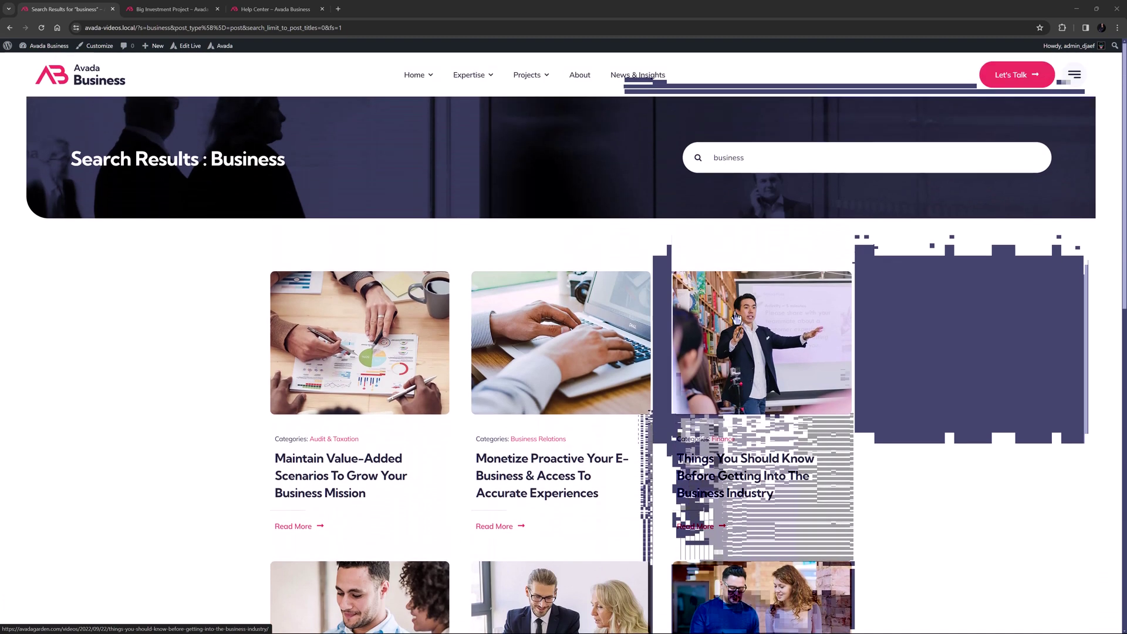
- From the Big Investment Project page, search projects for 'business' and review the two-column project cards
key("ctrl+Tab")
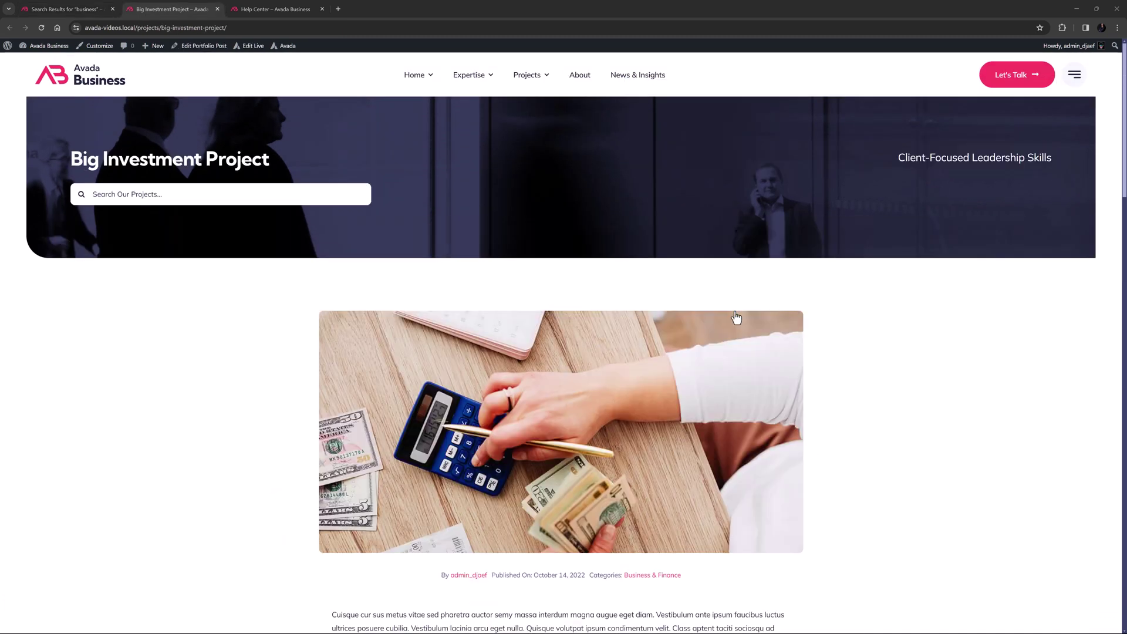
left_click(124, 187)
type("business")
key("Return")
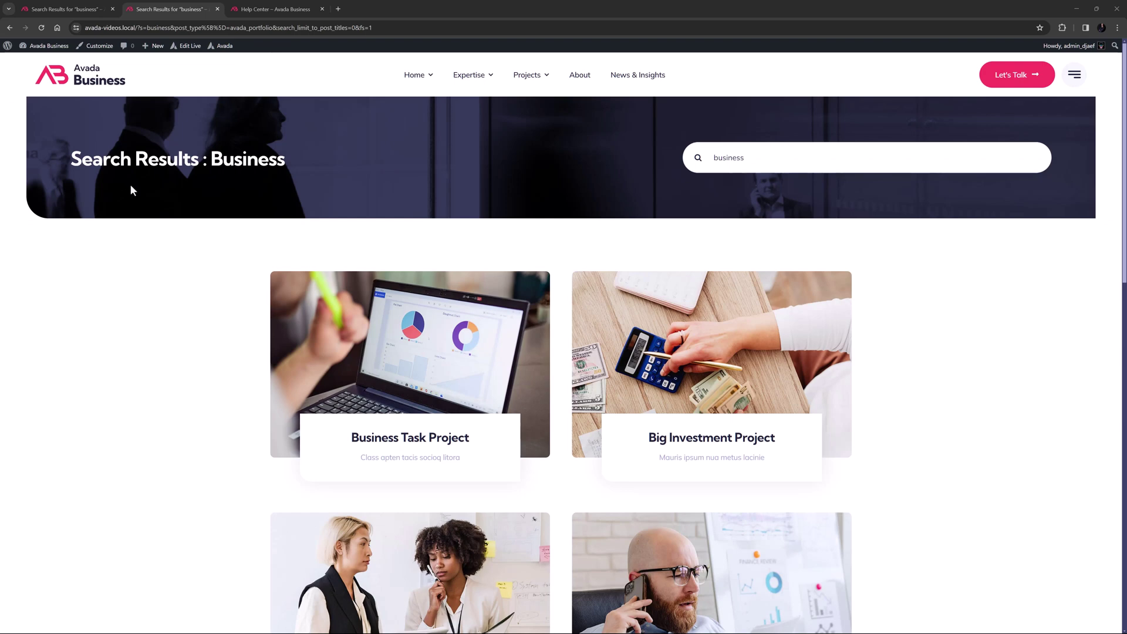
left_click(793, 157)
key("Return")
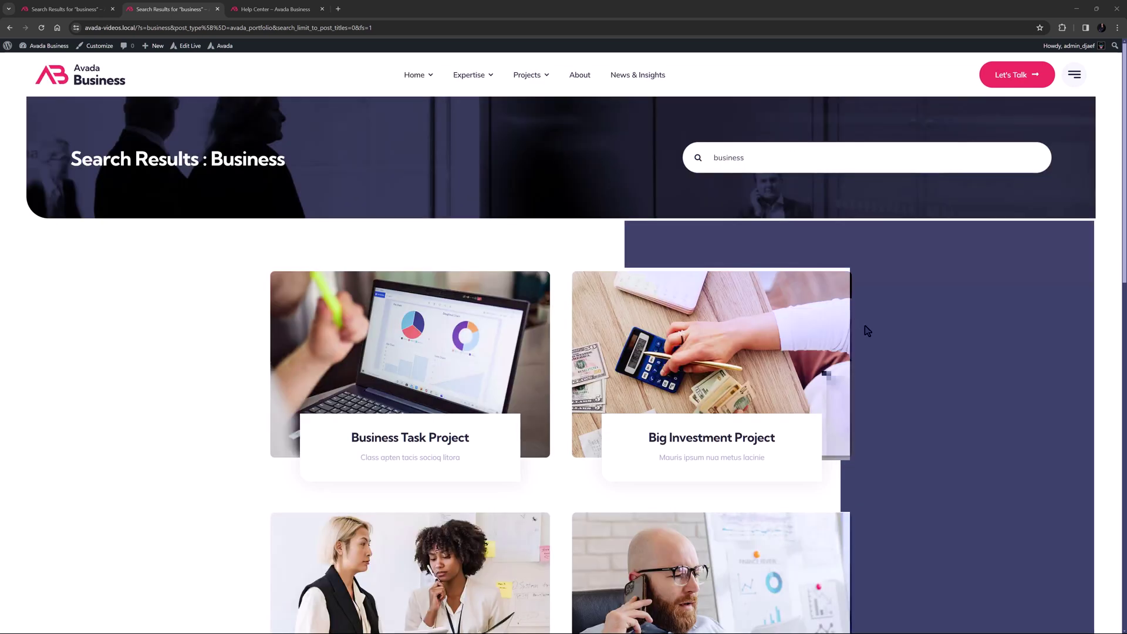
scroll(865, 328, "down", 5)
scroll(867, 340, "down", 4)
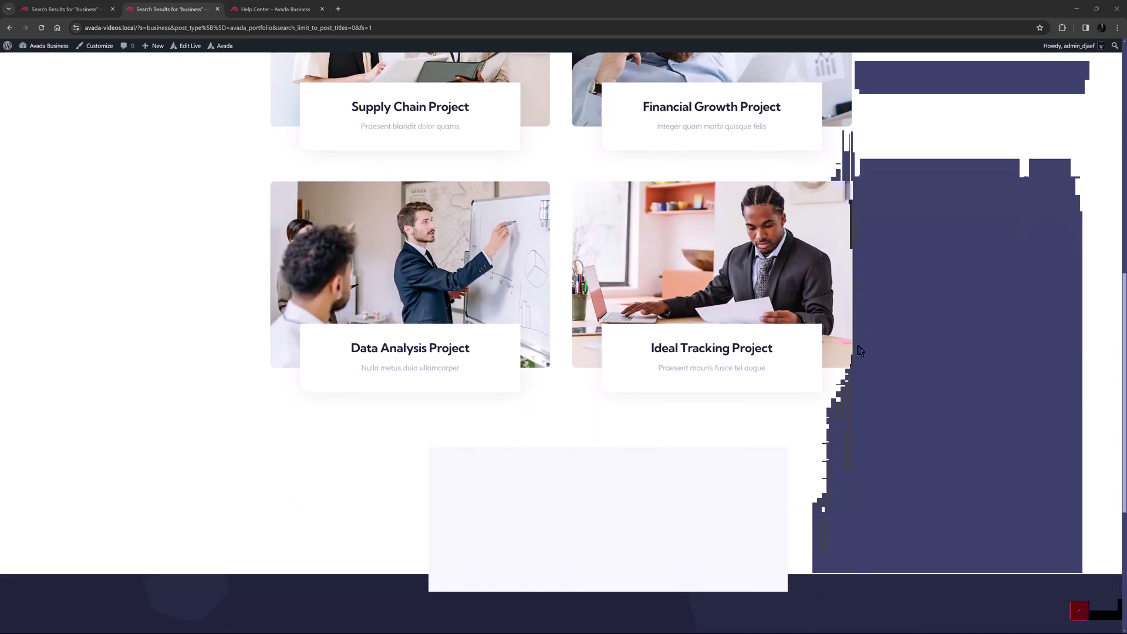
- Search the Help Center for 'business' and review the three-per-row documentation results
scroll(855, 350, "up", 5)
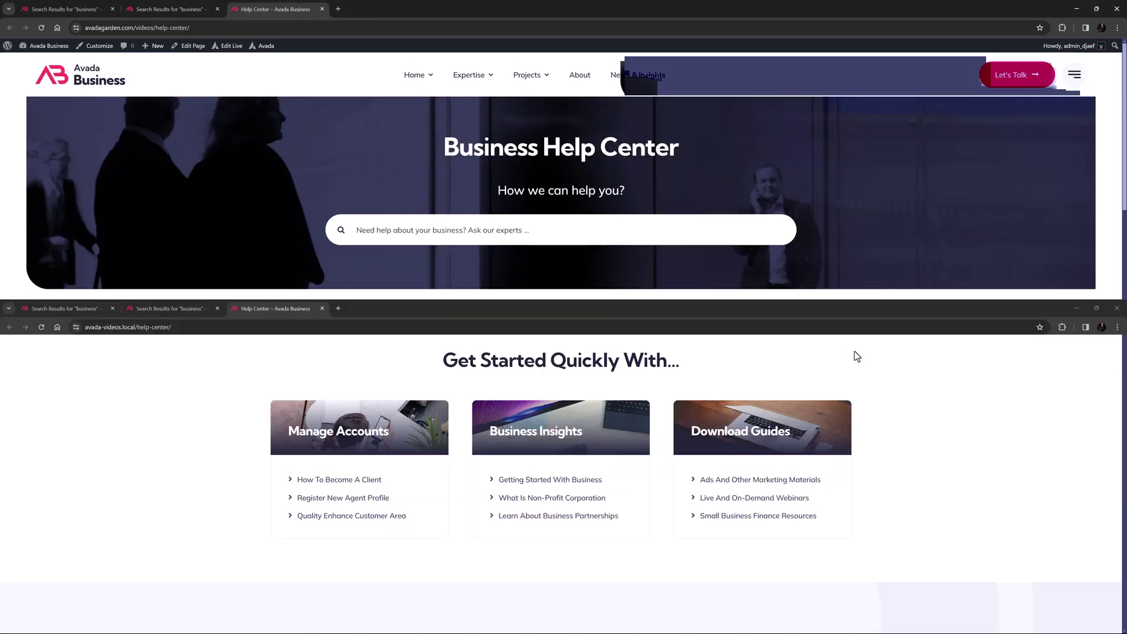
type("business")
key("Return")
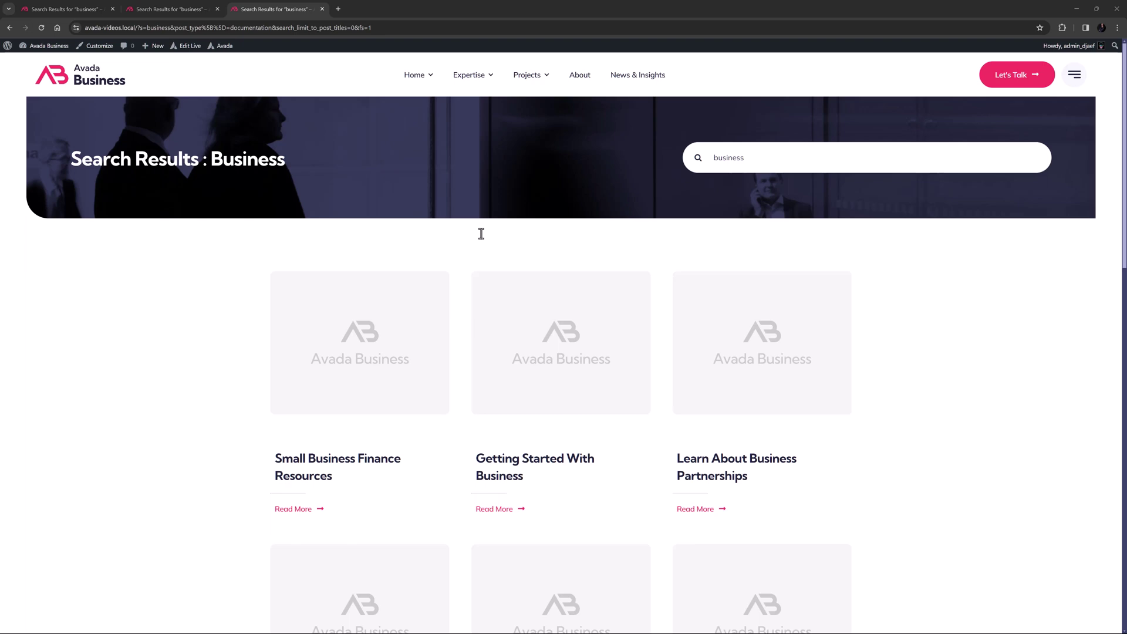
scroll(481, 234, "down", 15)
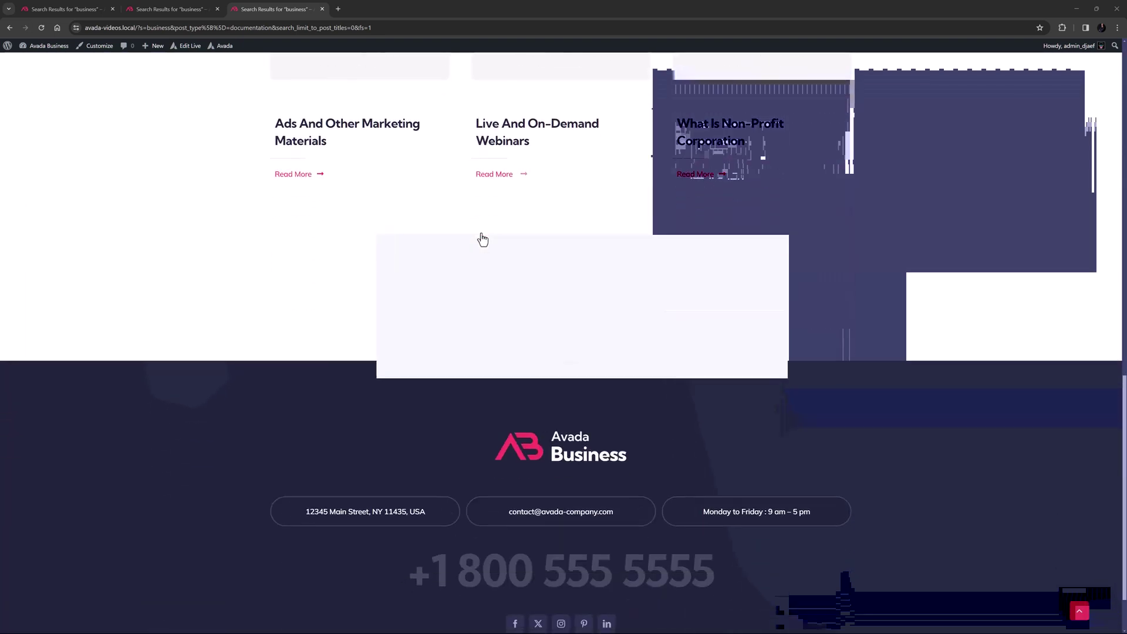
scroll(482, 239, "up", 15)
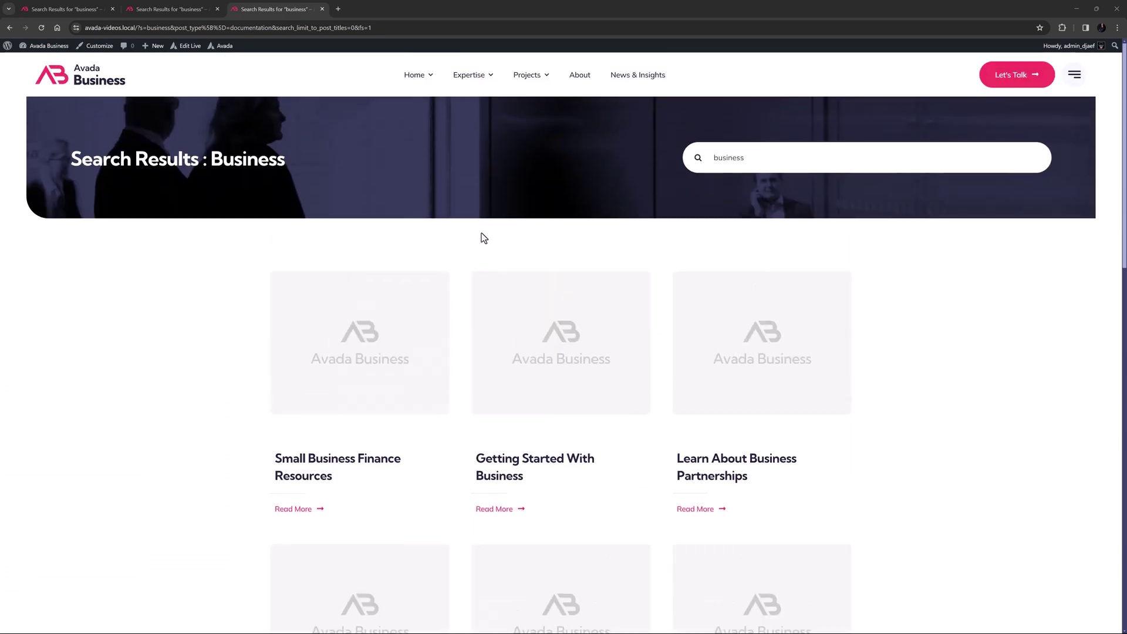